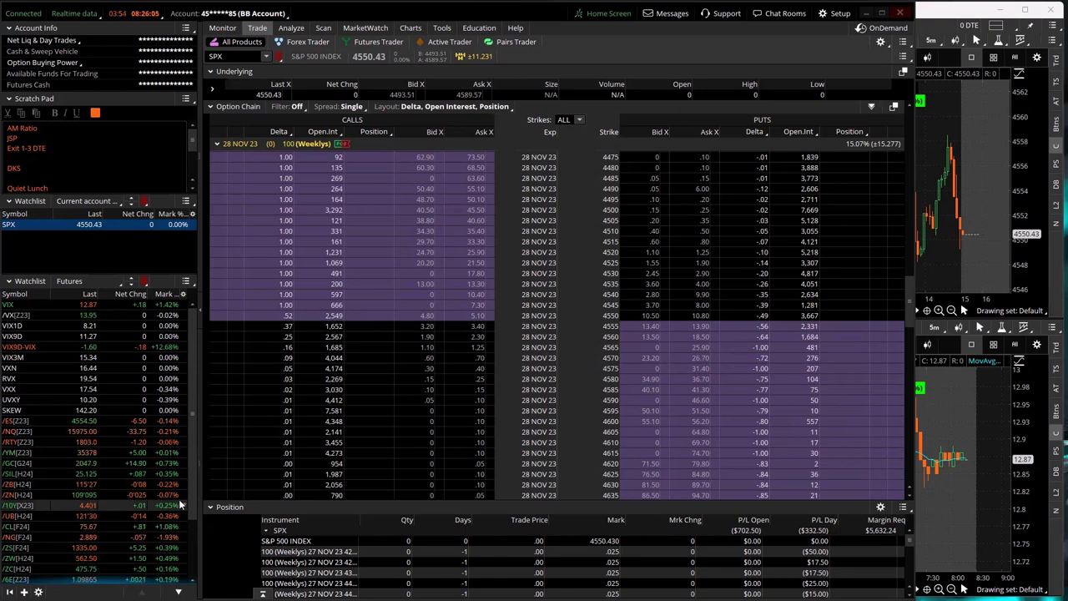
# Review today's SPX positions, then the Account Statement's 16.45 credit order with 4 fills.
pyautogui.scroll(-1, 196, 485)
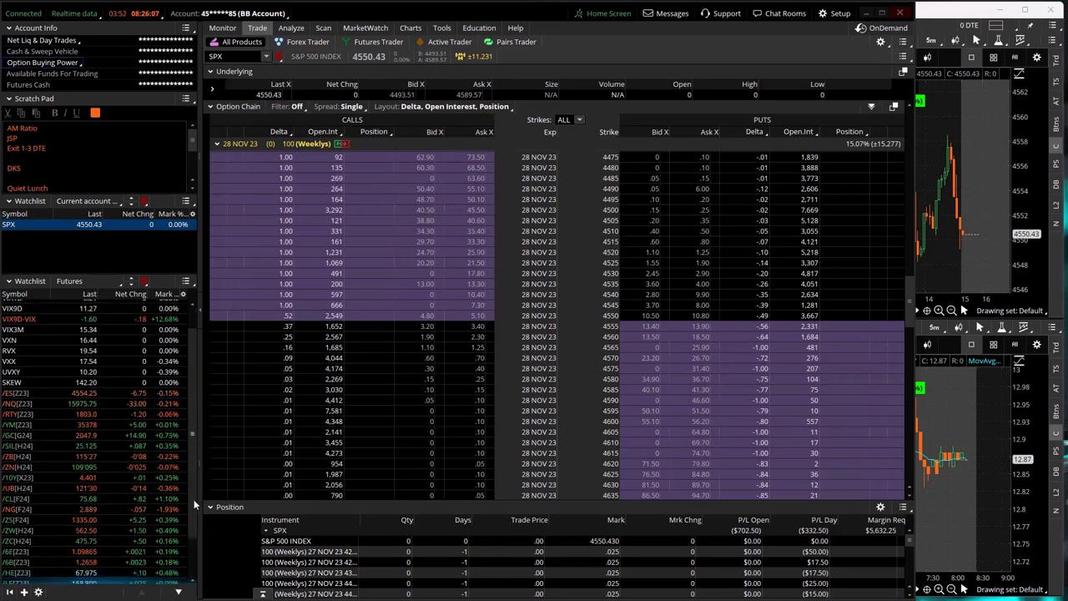
pyautogui.scroll(-1, 194, 499)
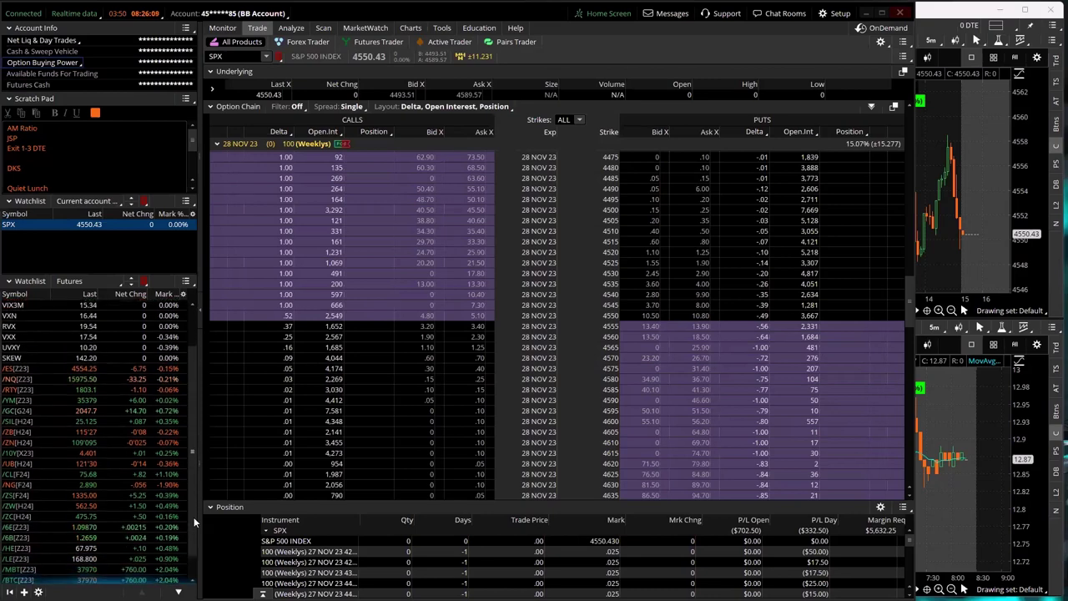
pyautogui.scroll(-1, 193, 524)
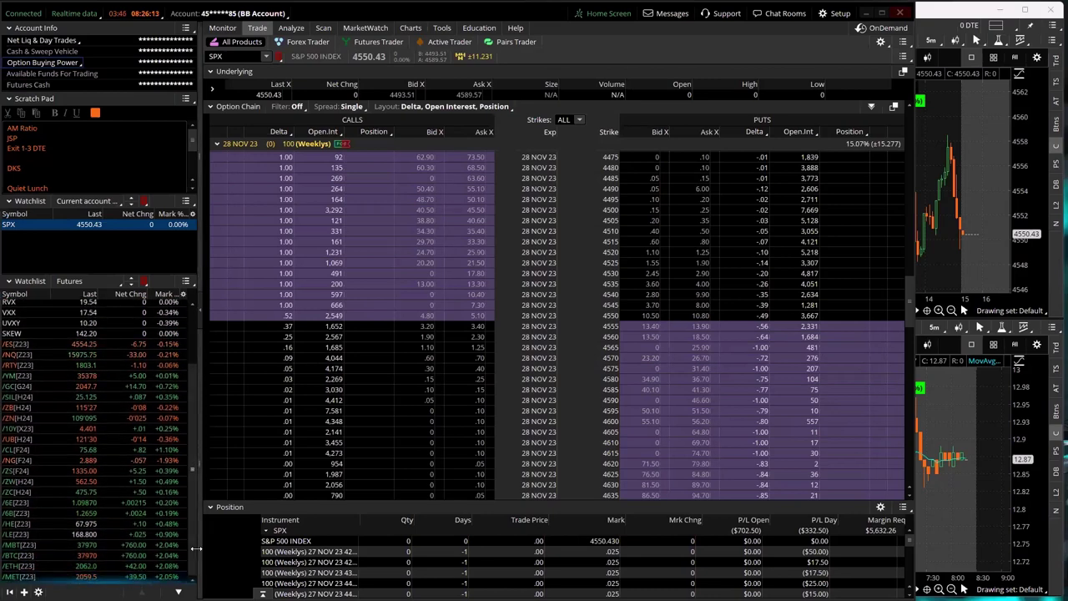
pyautogui.scroll(4, 192, 434)
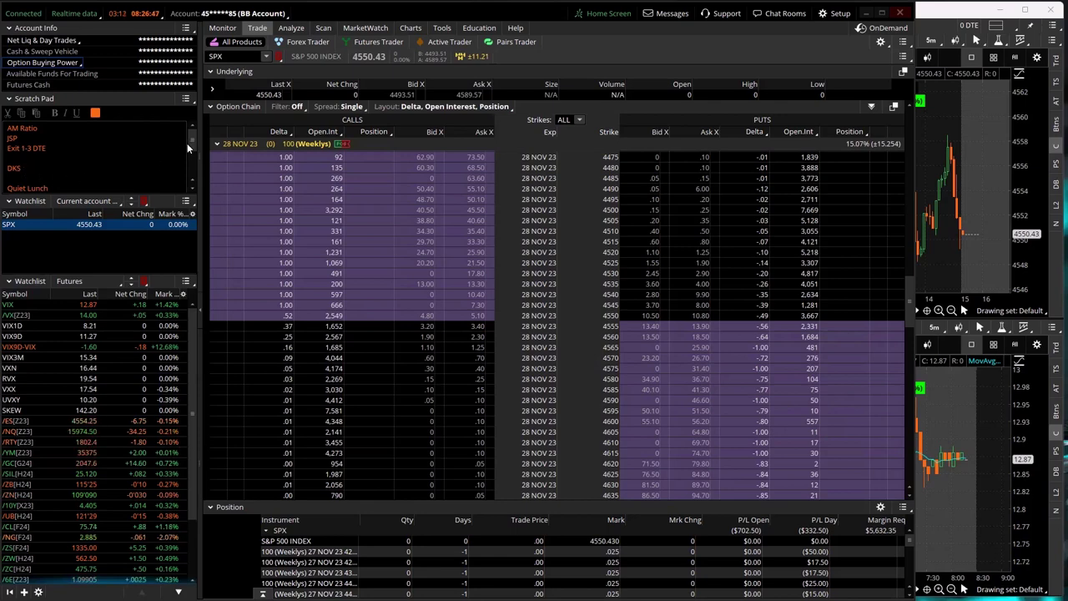
pyautogui.moveTo(190, 147); pyautogui.dragTo(192, 165)
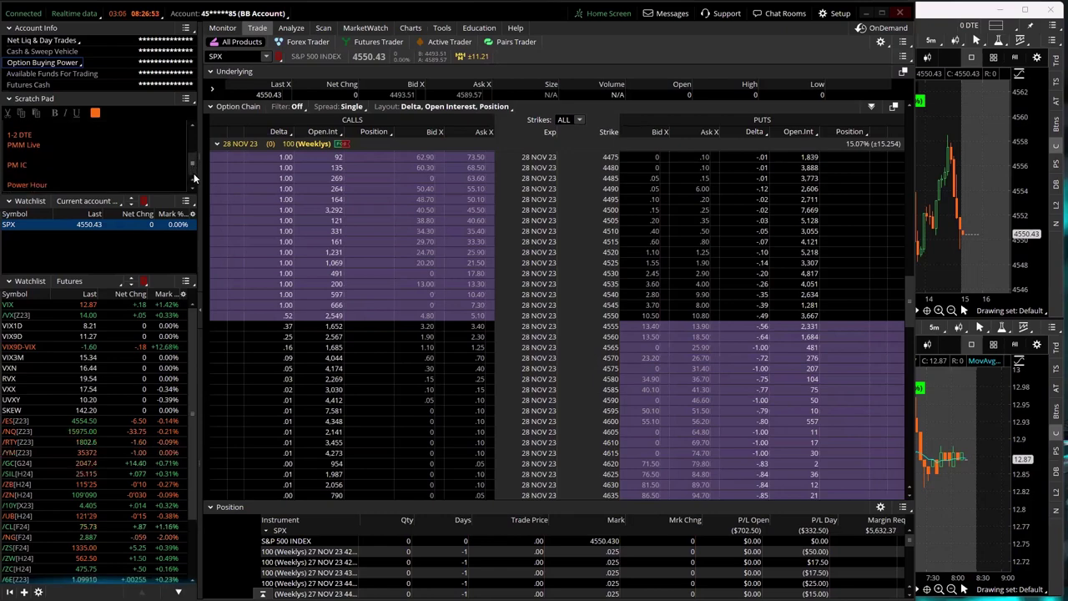
pyautogui.scroll(5, 141, 124)
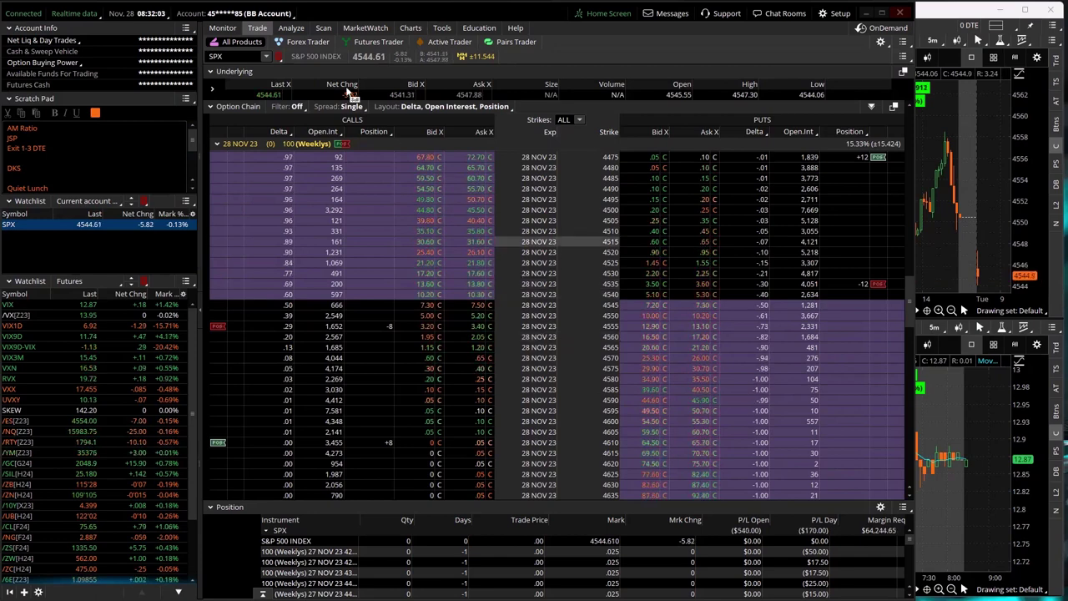
pyautogui.click(223, 28)
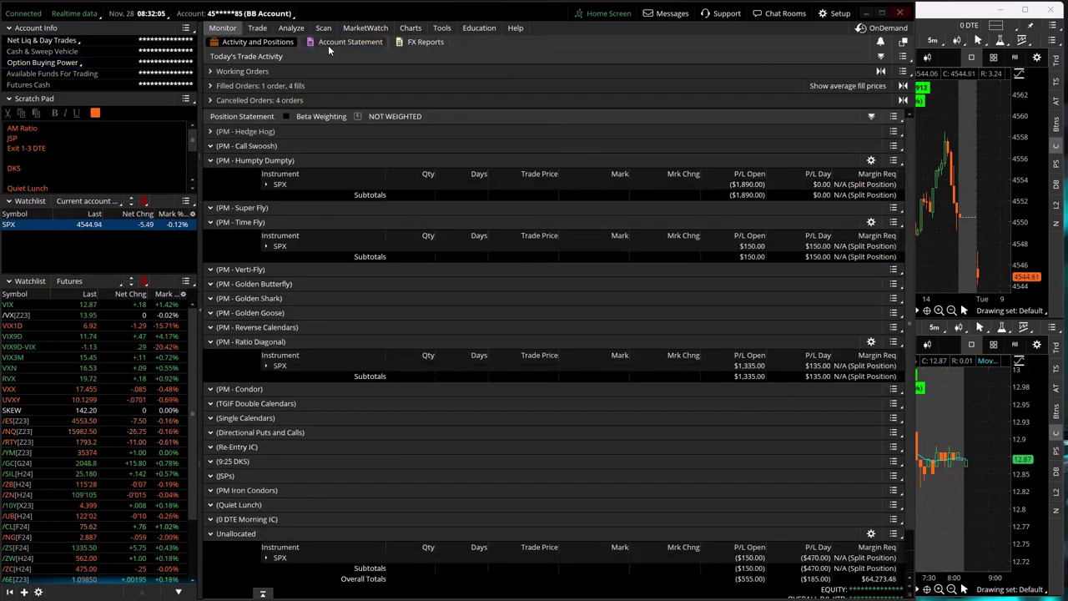
pyautogui.click(328, 46)
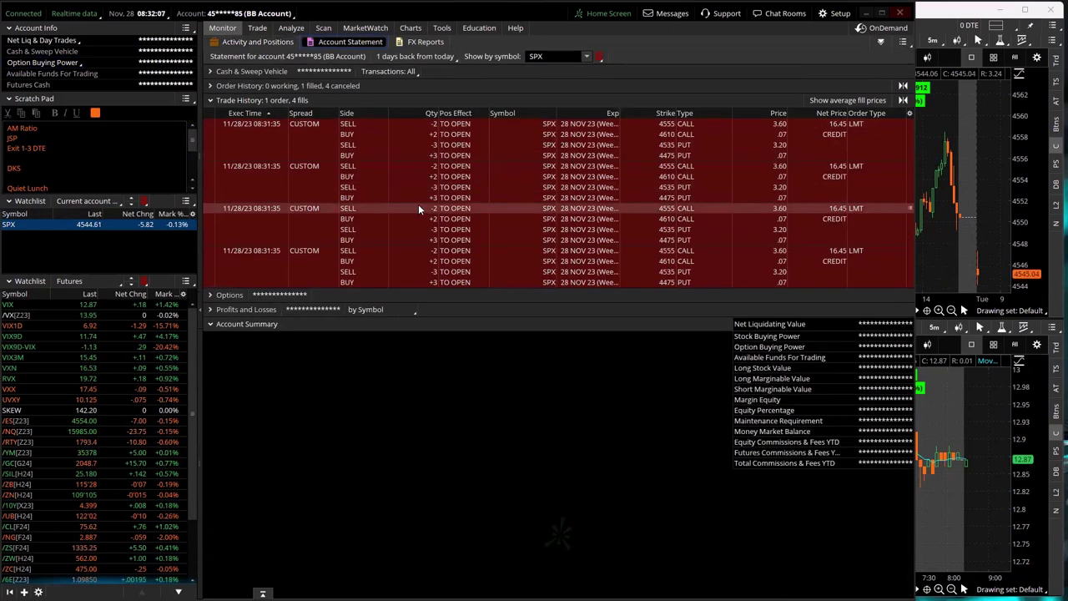
# In Risk Profile, show only Unallocated positions, excluding the long 4475 put and 4610 call.
pyautogui.click(291, 29)
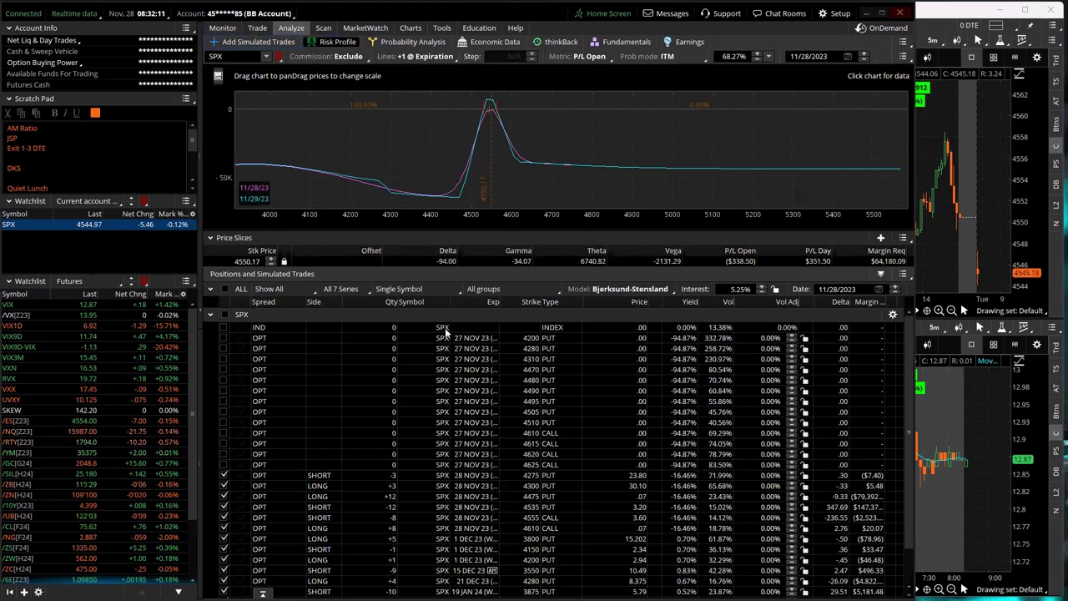
pyautogui.click(485, 289)
pyautogui.scroll(-3, 493, 413)
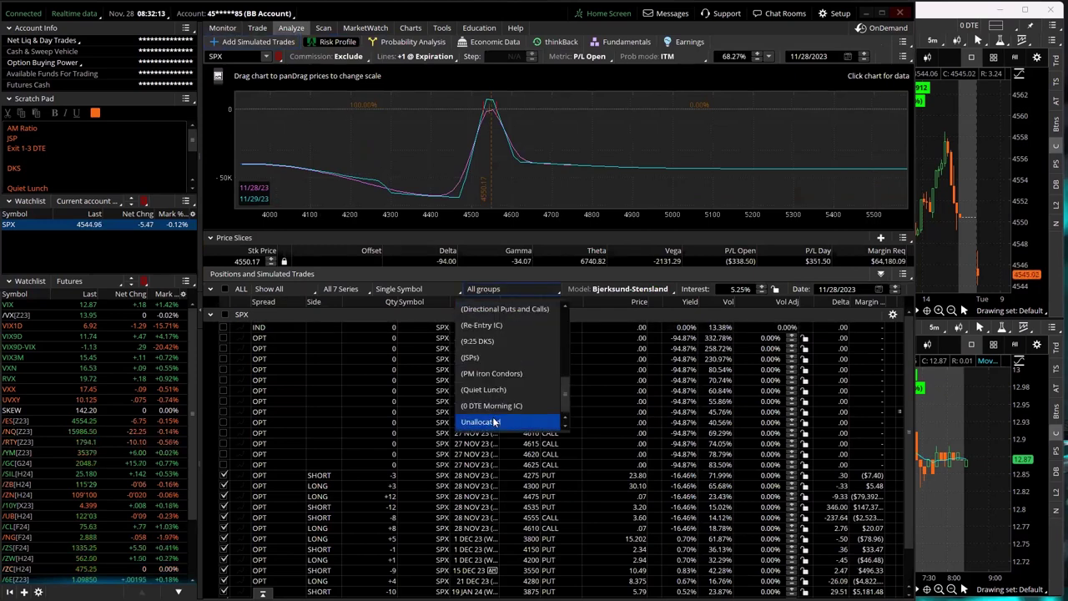
pyautogui.click(501, 422)
pyautogui.click(223, 475)
pyautogui.click(224, 507)
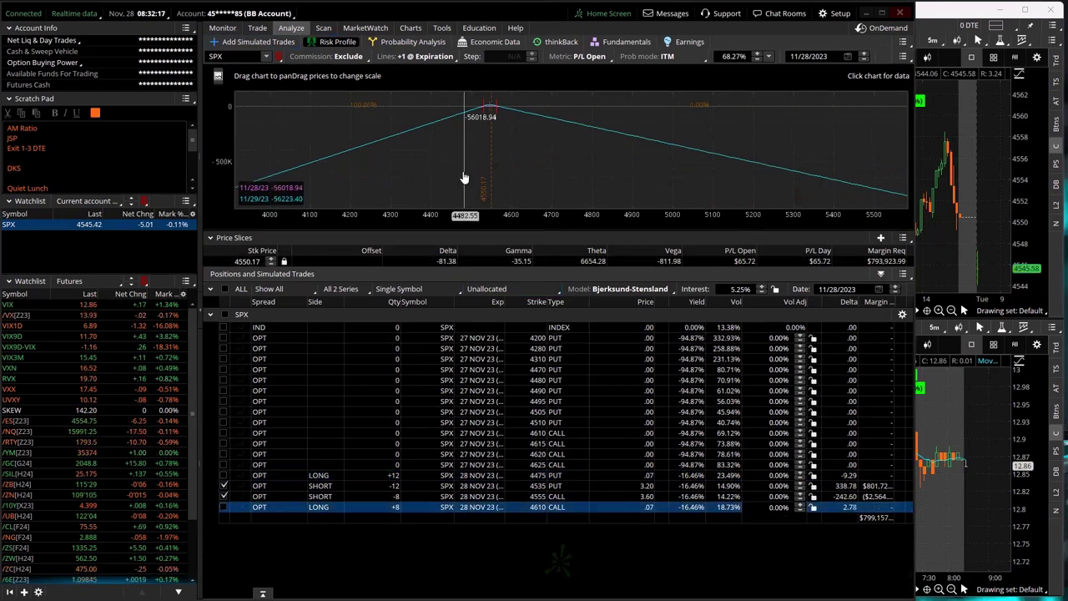
pyautogui.moveTo(453, 179); pyautogui.dragTo(351, 162)
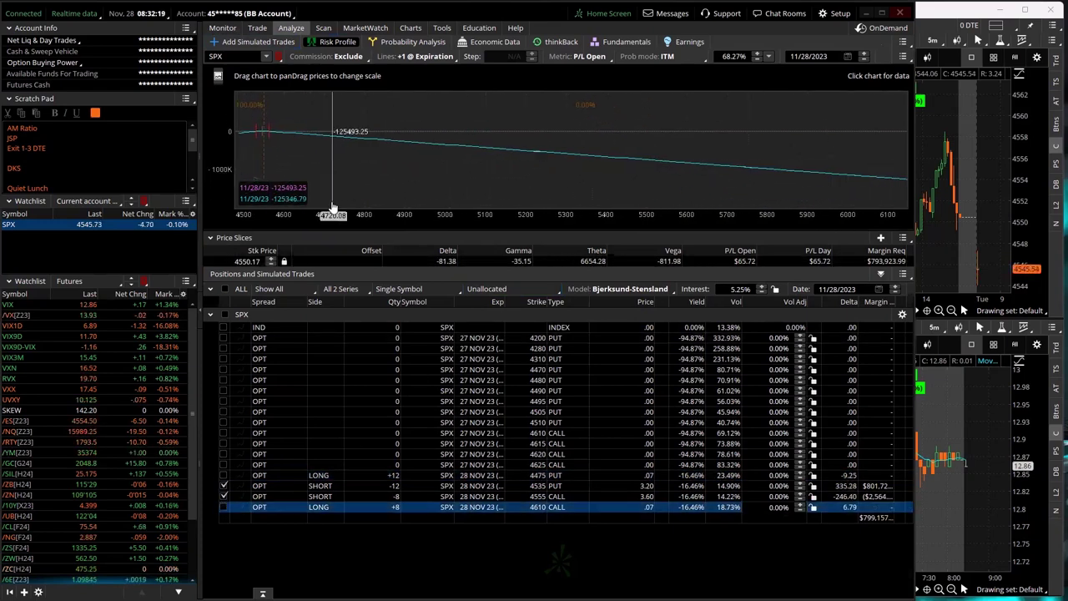
# Rescale the P/L graph to the 4530–4590 SPX price range.
pyautogui.moveTo(328, 218); pyautogui.dragTo(826, 220)
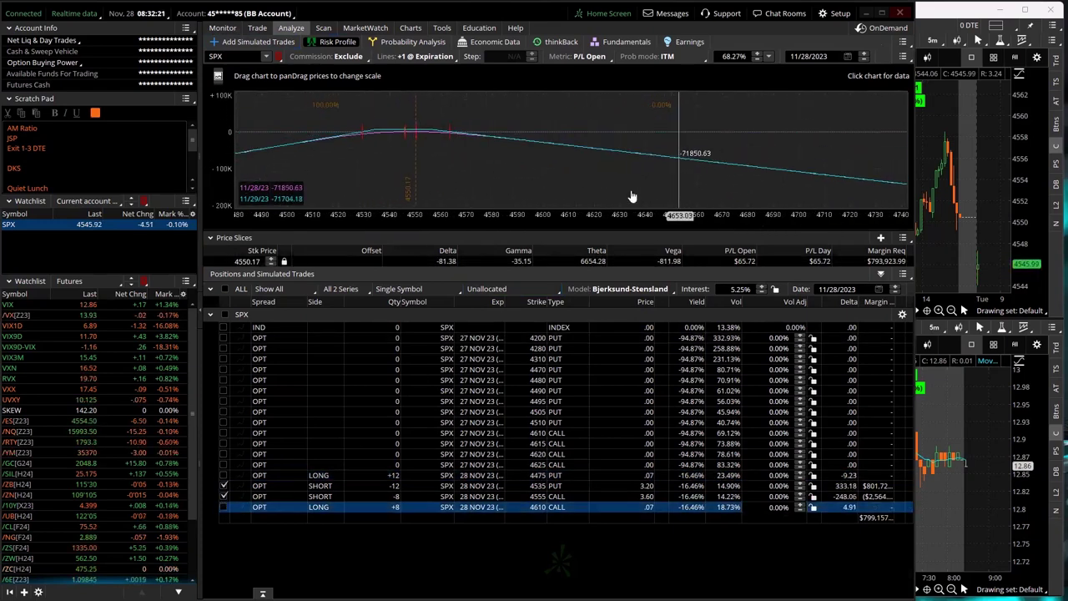
pyautogui.moveTo(570, 190); pyautogui.dragTo(482, 188)
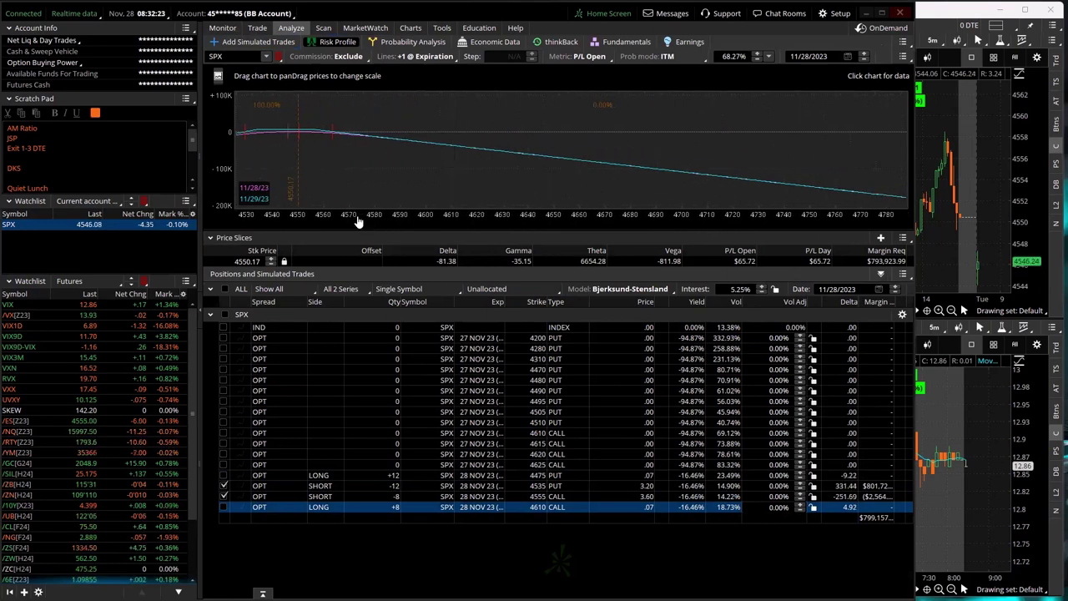
pyautogui.moveTo(388, 221); pyautogui.dragTo(712, 232)
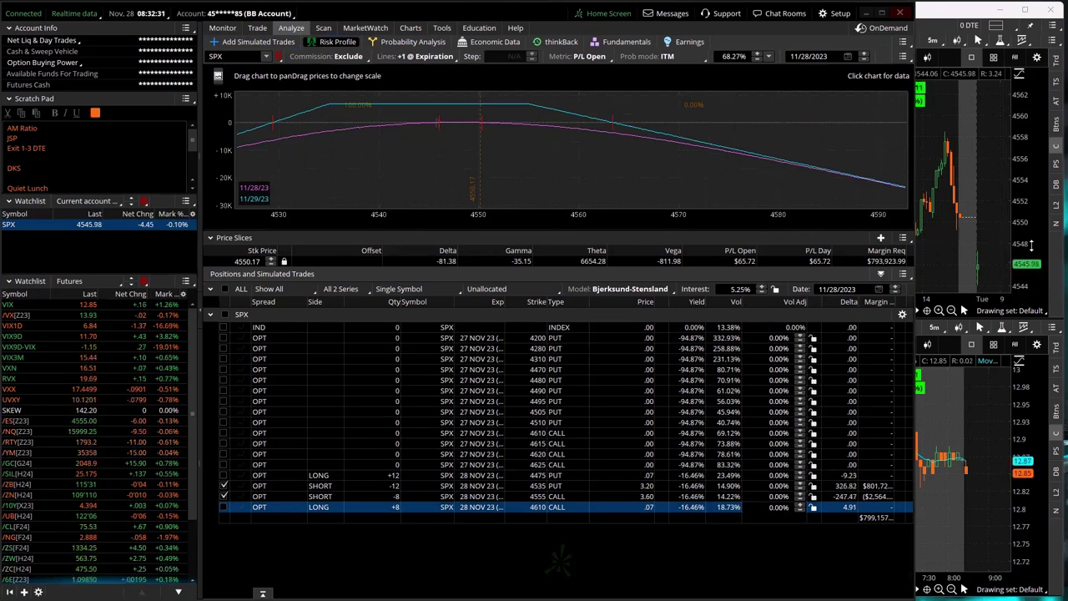
pyautogui.click(922, 237)
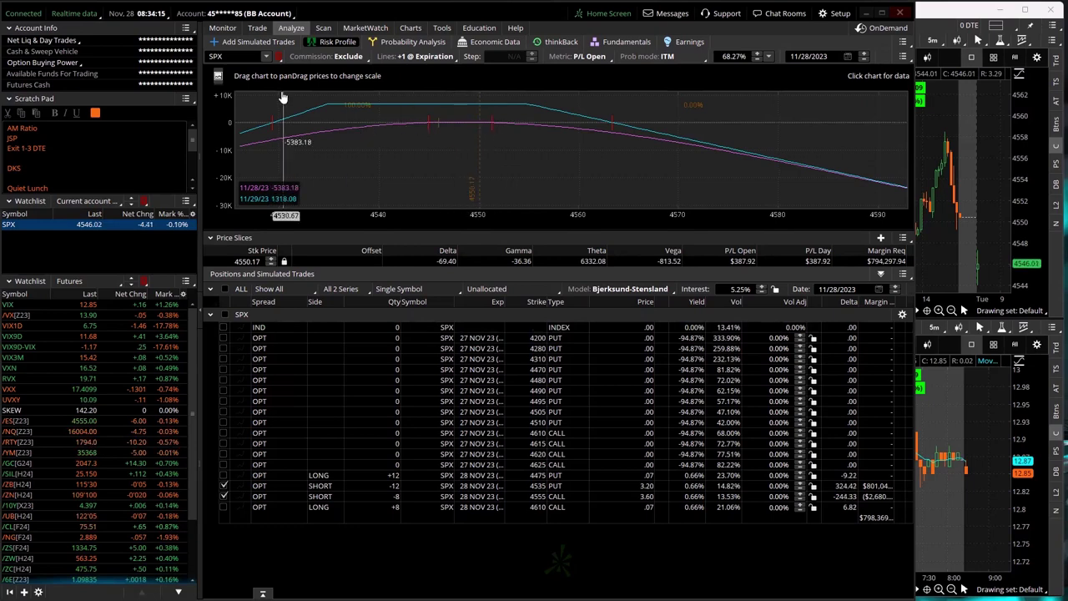
# Check Charts and the account list, return to the SPX chain, and raise the SPX/VIX chart window.
pyautogui.click(410, 29)
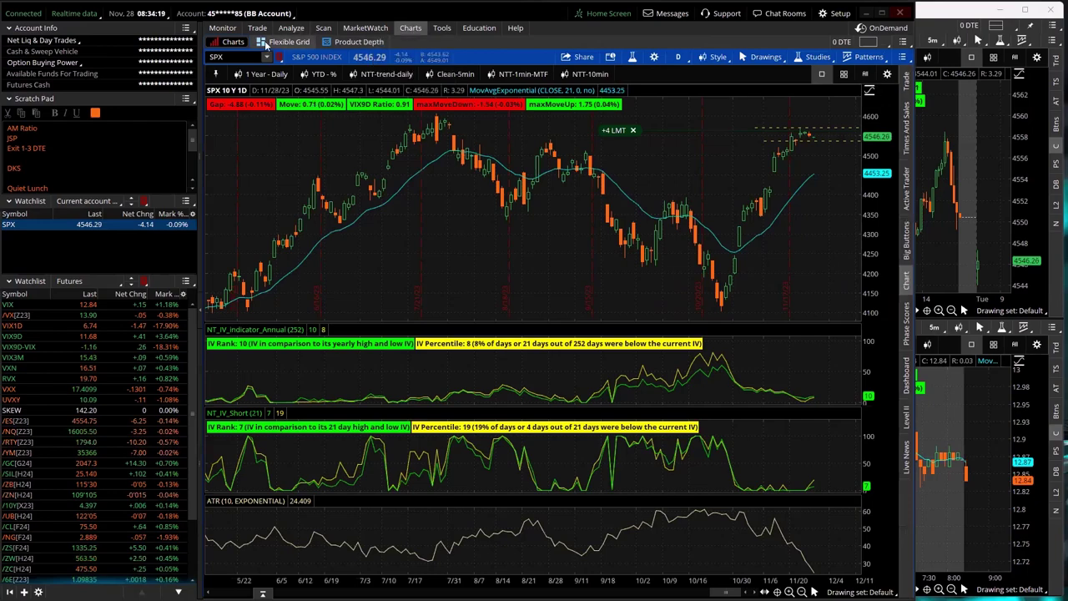
pyautogui.click(265, 14)
pyautogui.click(334, 30)
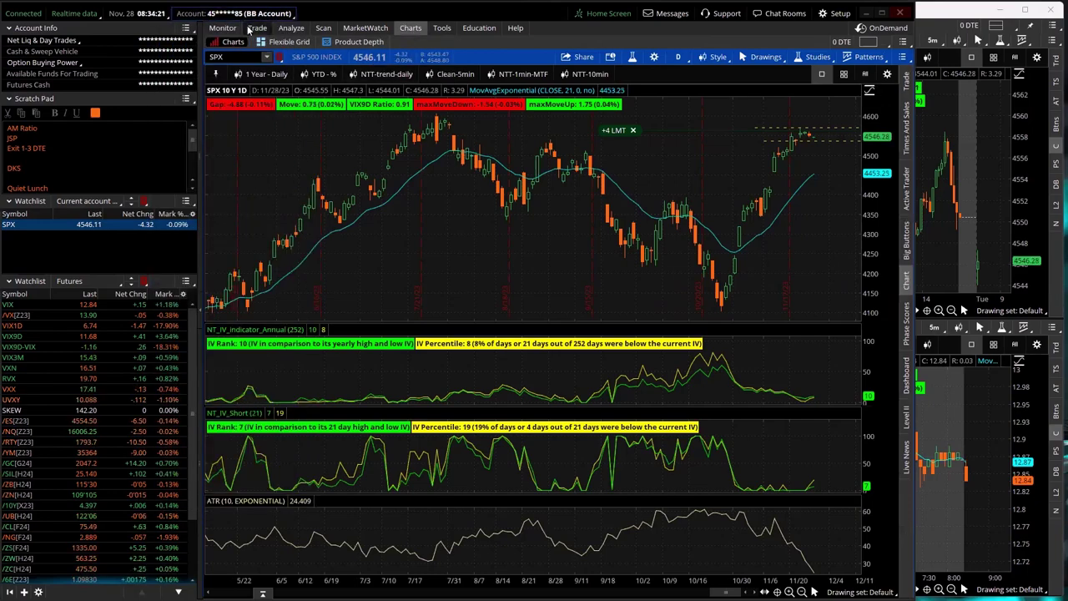
pyautogui.click(256, 28)
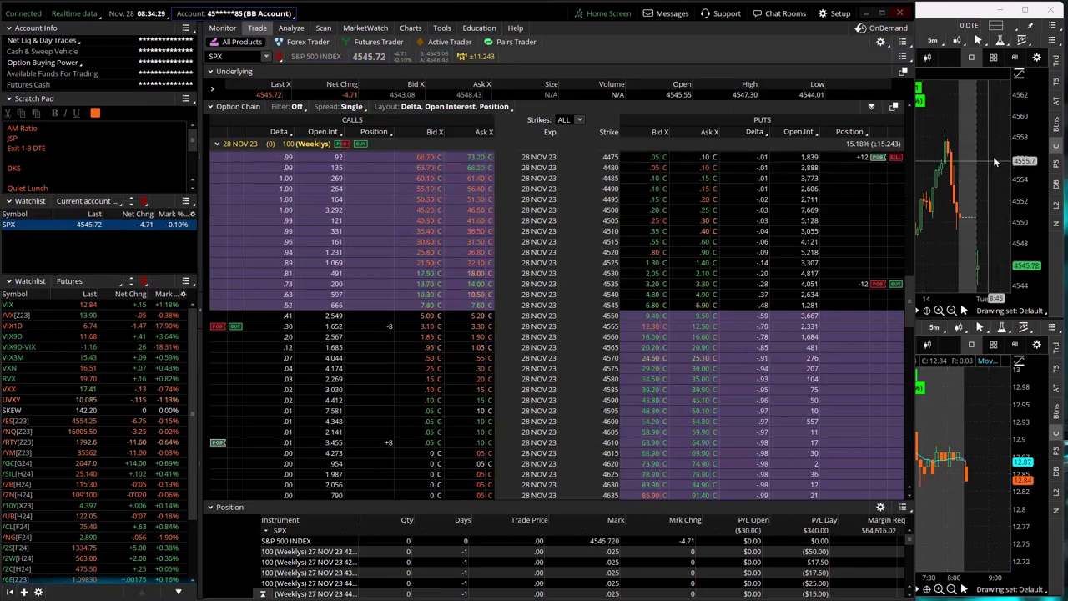
pyautogui.click(1026, 198)
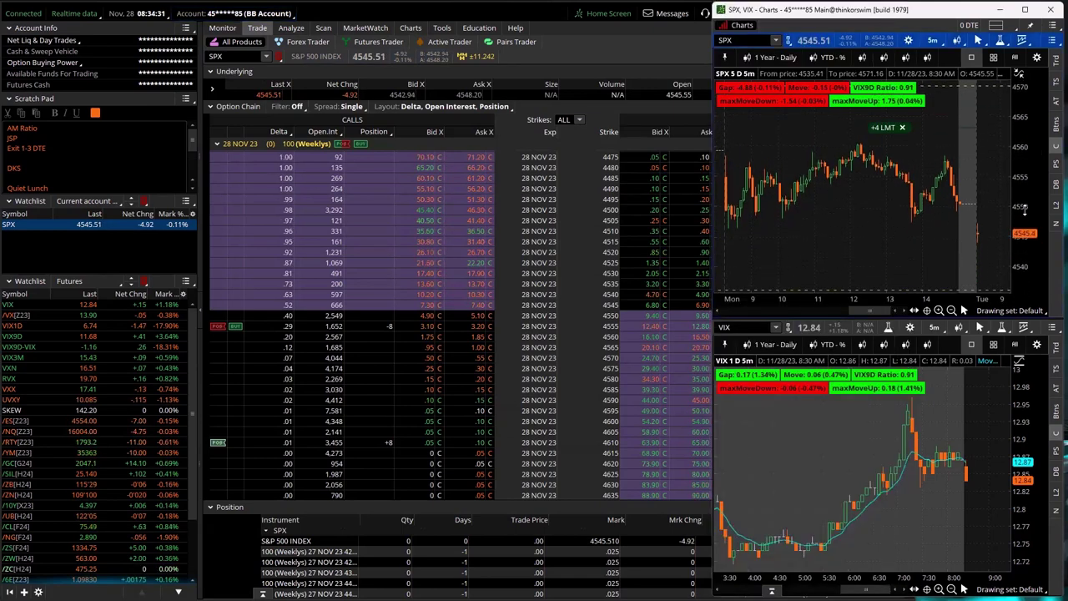
# Stretch the SPX 5-minute chart's price axis so the candles compress toward the middle.
pyautogui.moveTo(1026, 212); pyautogui.dragTo(1026, 288)
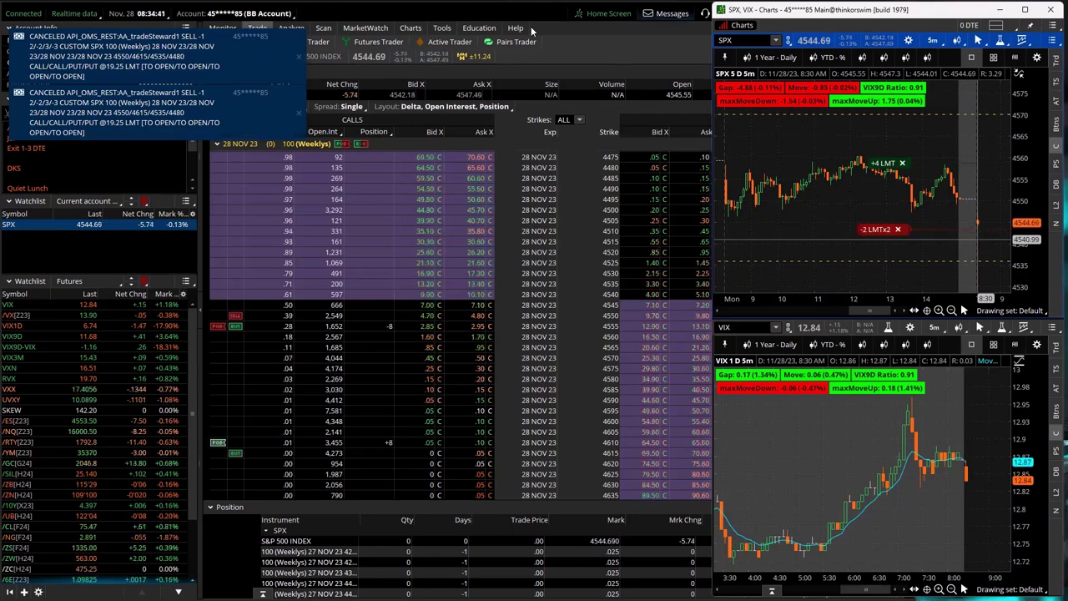
# Bring the main thinkorswim window forward to show the SPX option chain and positions.
pyautogui.click(447, 16)
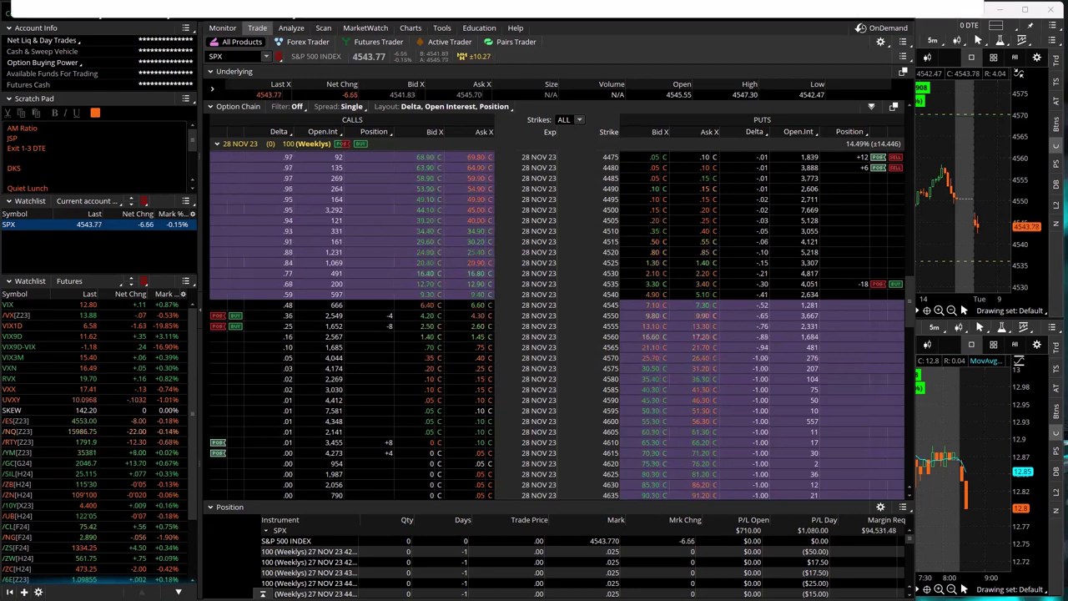
pyautogui.hotkey('alt', 'Tab')
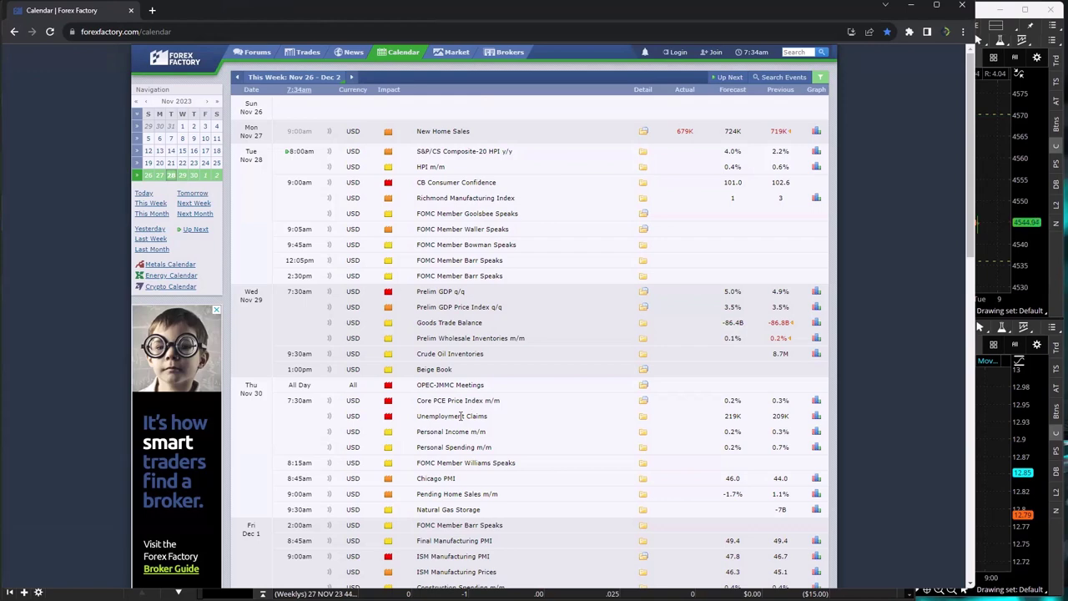
pyautogui.scroll(-2, 440, 429)
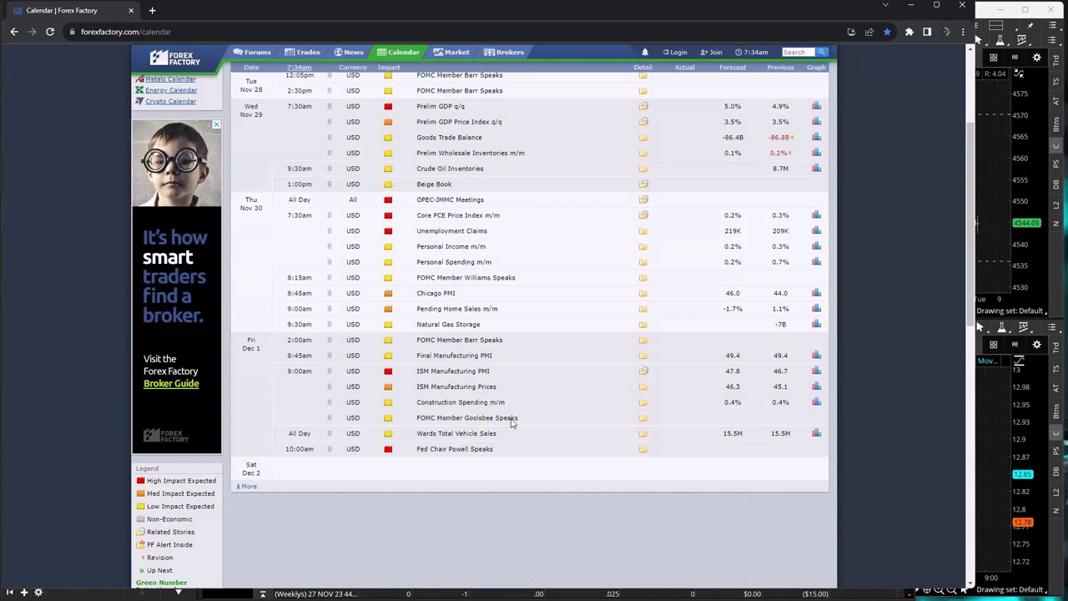
pyautogui.click(643, 450)
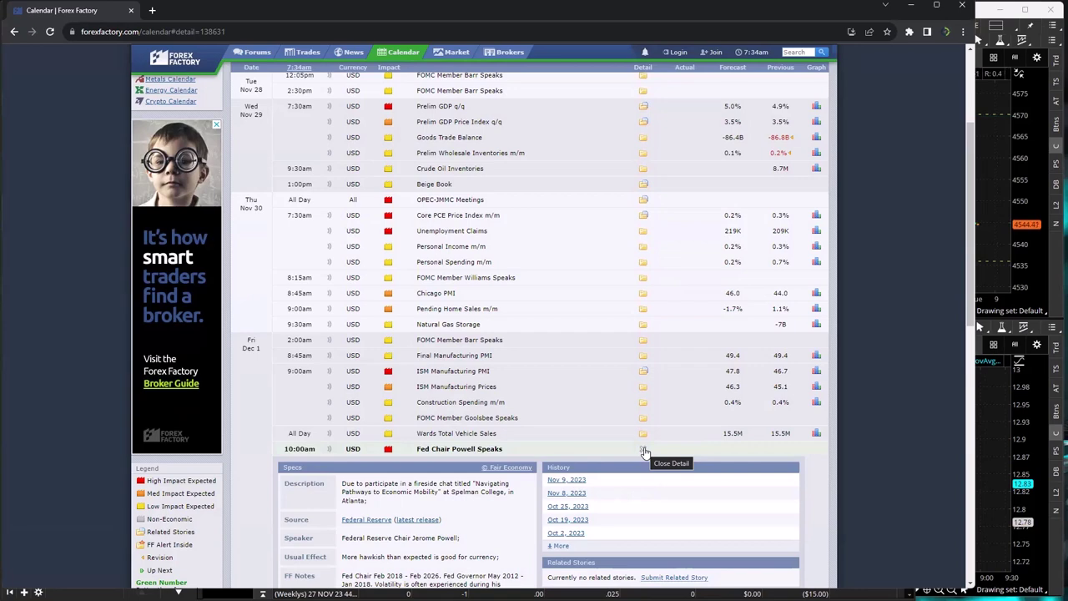
pyautogui.click(644, 451)
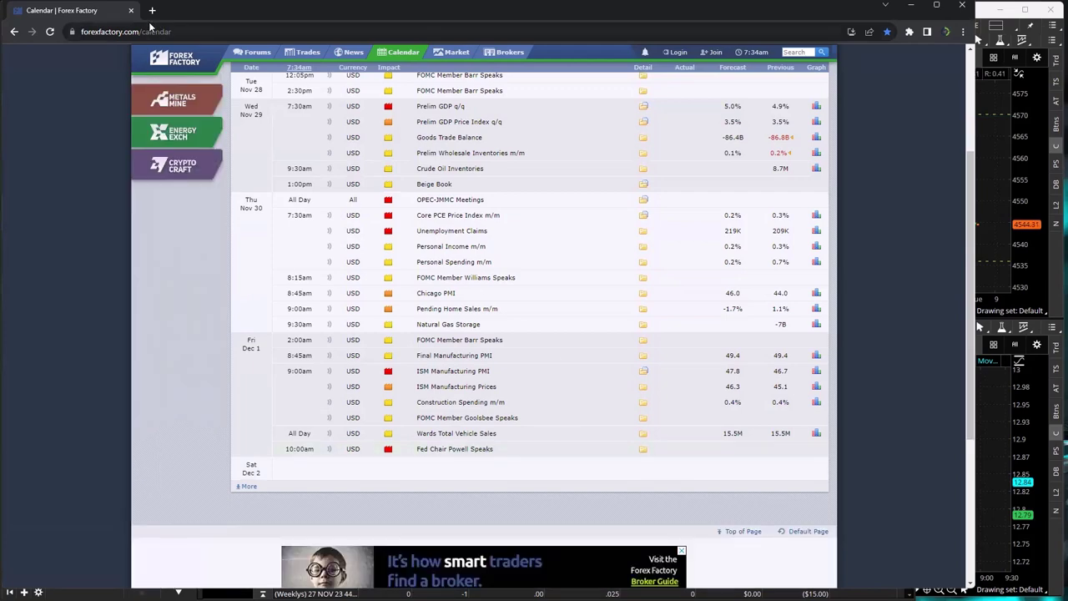
pyautogui.moveTo(98, 11); pyautogui.dragTo(99, 5)
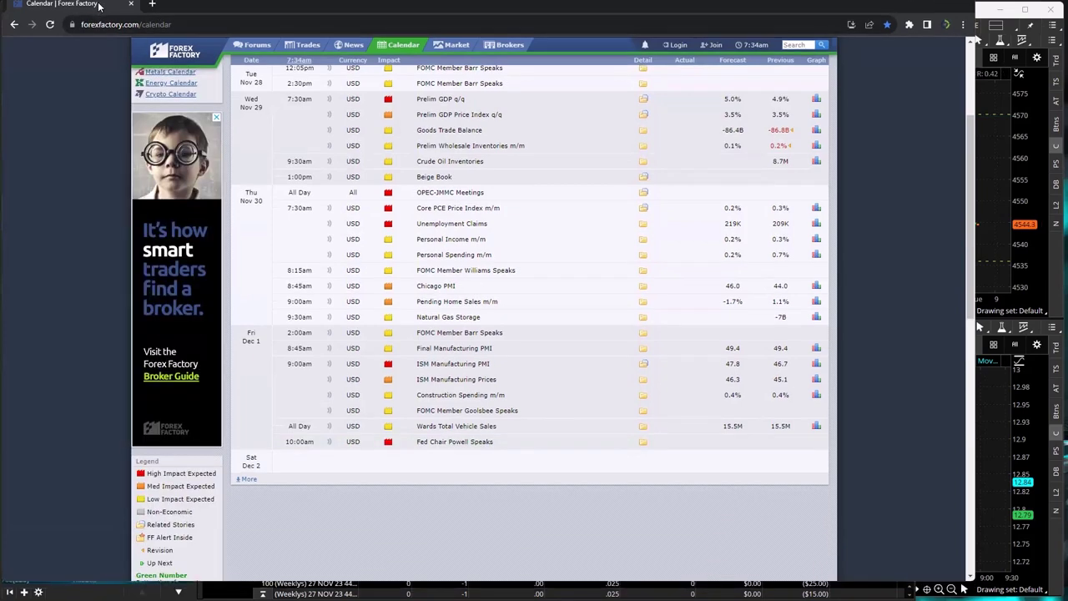
# Alt-Tab from the Forex Factory browser back to thinkorswim's SPX 28 NOV 23 option chain.
pyautogui.hotkey('alt', 'Tab')
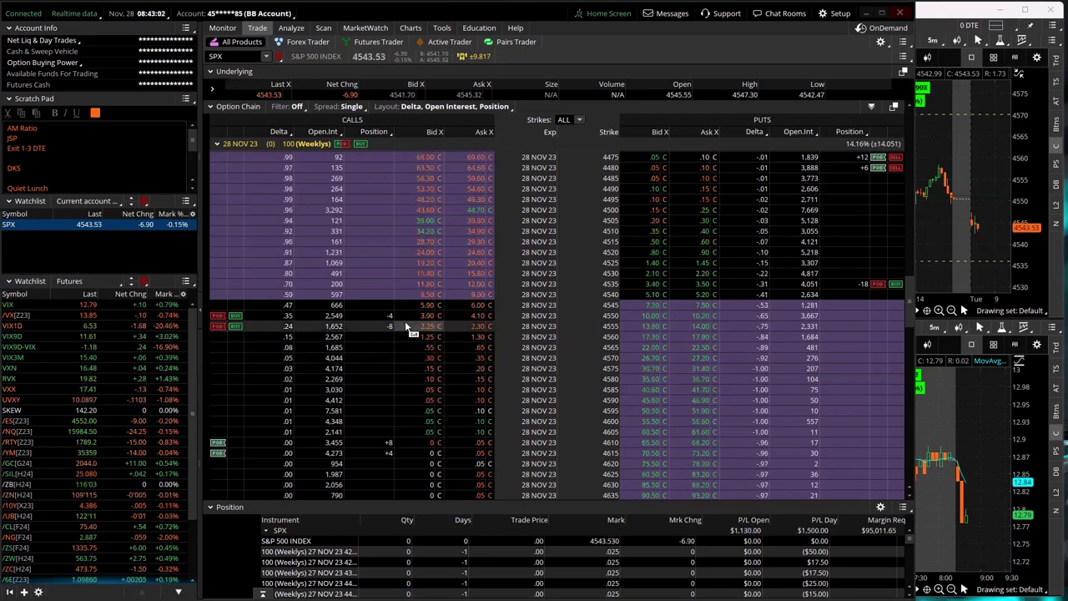
# Open the Risk Profile and select the long 4480 put and long 4615 call rows.
pyautogui.click(292, 28)
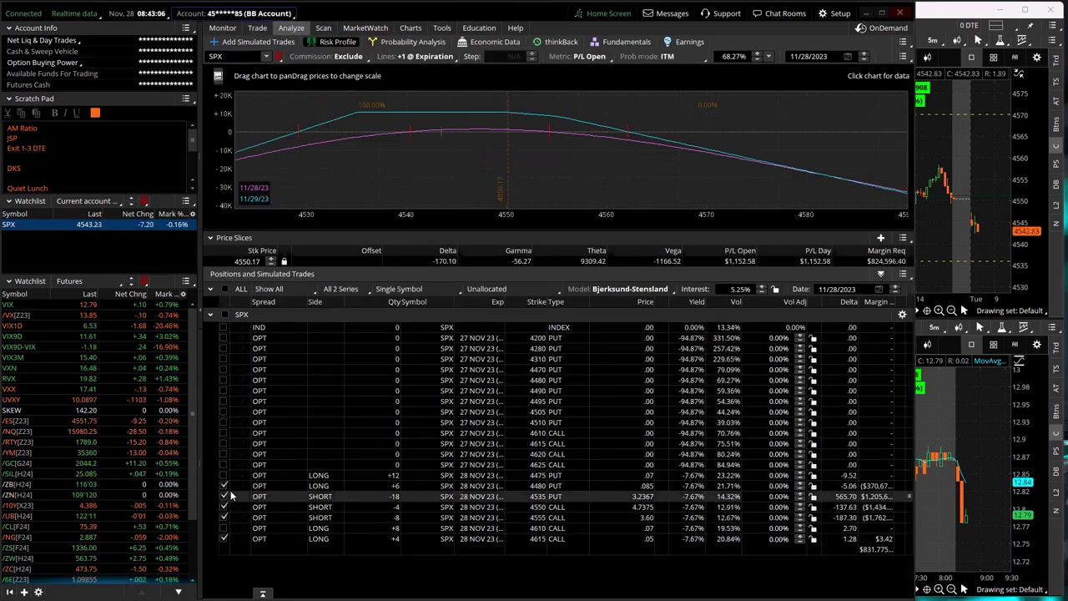
pyautogui.click(224, 484)
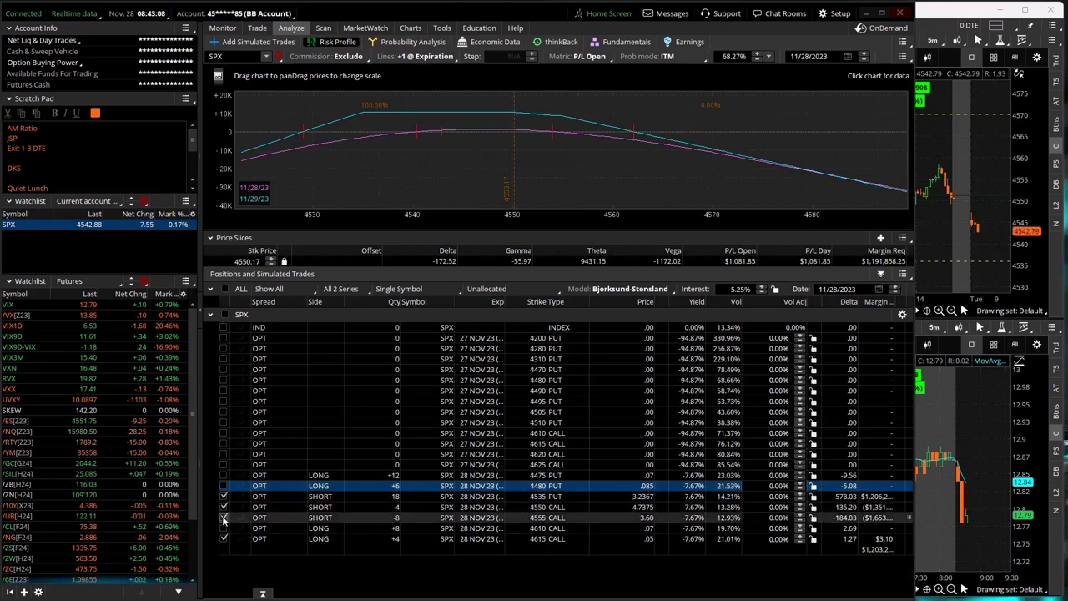
pyautogui.click(224, 539)
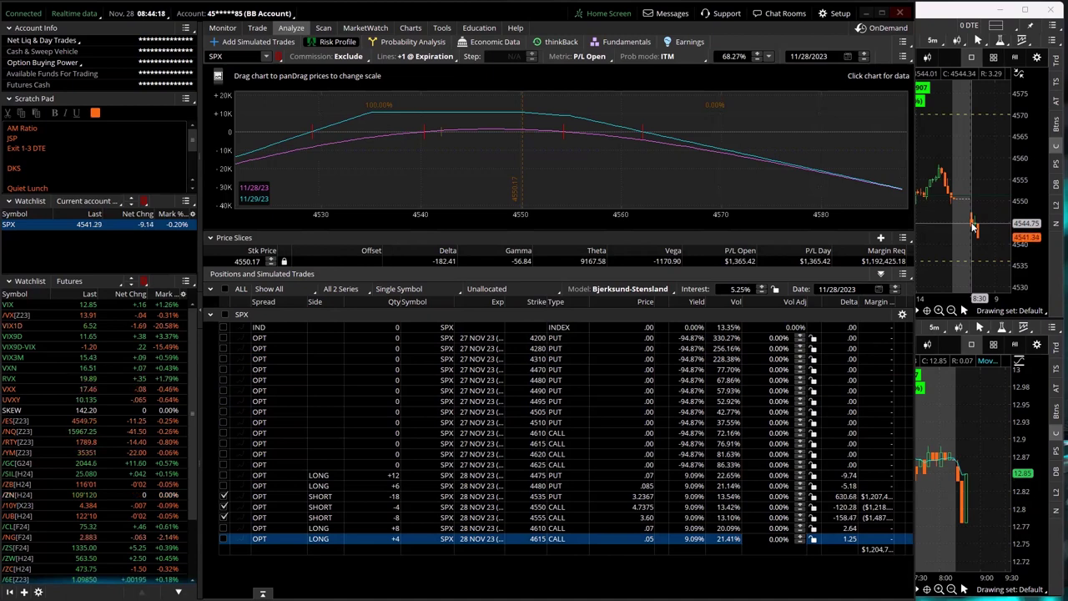
# Raise the detached SPX/VIX five-minute charts window over the Risk Profile view.
pyautogui.click(970, 178)
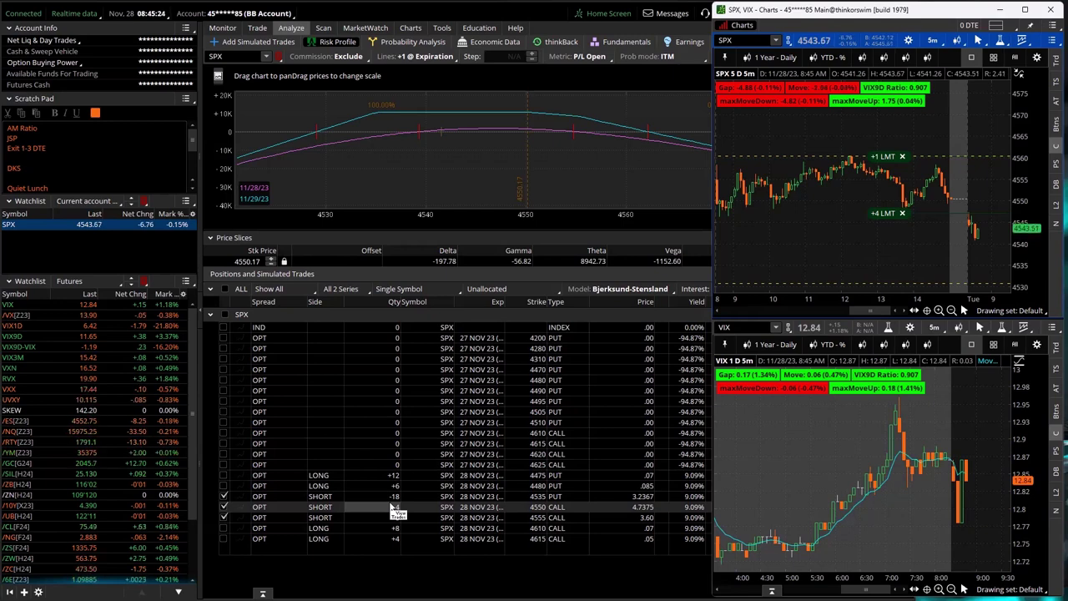
pyautogui.click(23, 141)
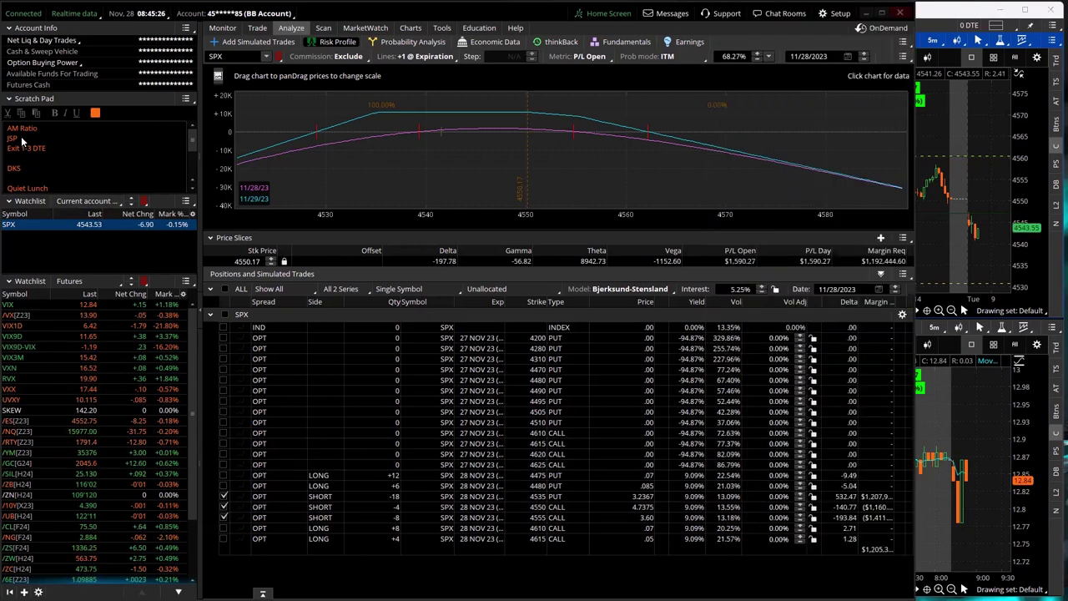
pyautogui.doubleClick(12, 139)
pyautogui.press('BackSpace')
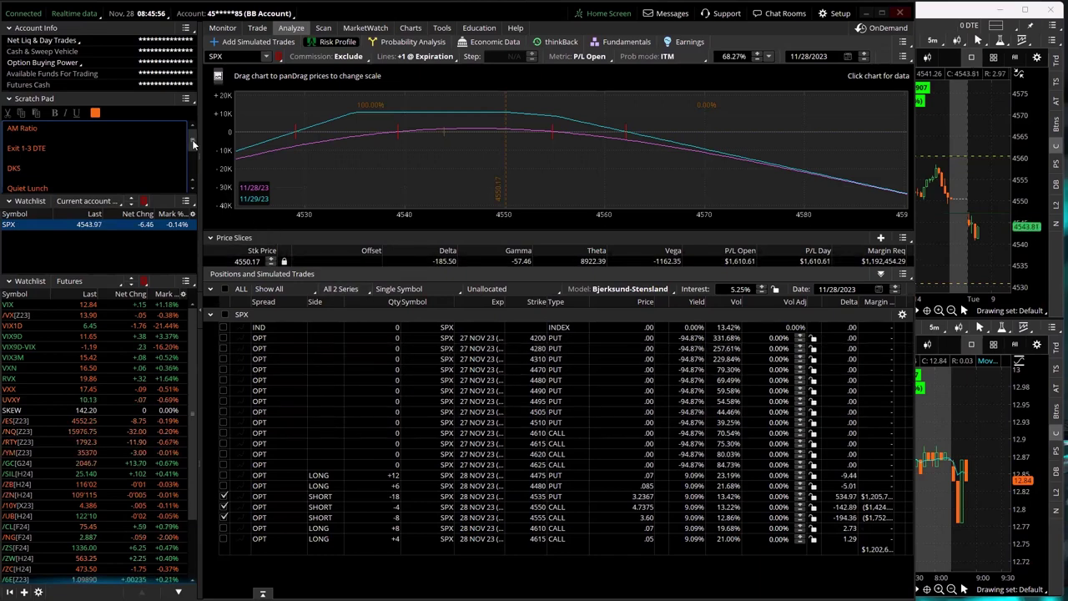
pyautogui.scroll(-1, 191, 145)
pyautogui.scroll(-2, 191, 145)
pyautogui.scroll(-3, 190, 150)
pyautogui.scroll(-1, 190, 166)
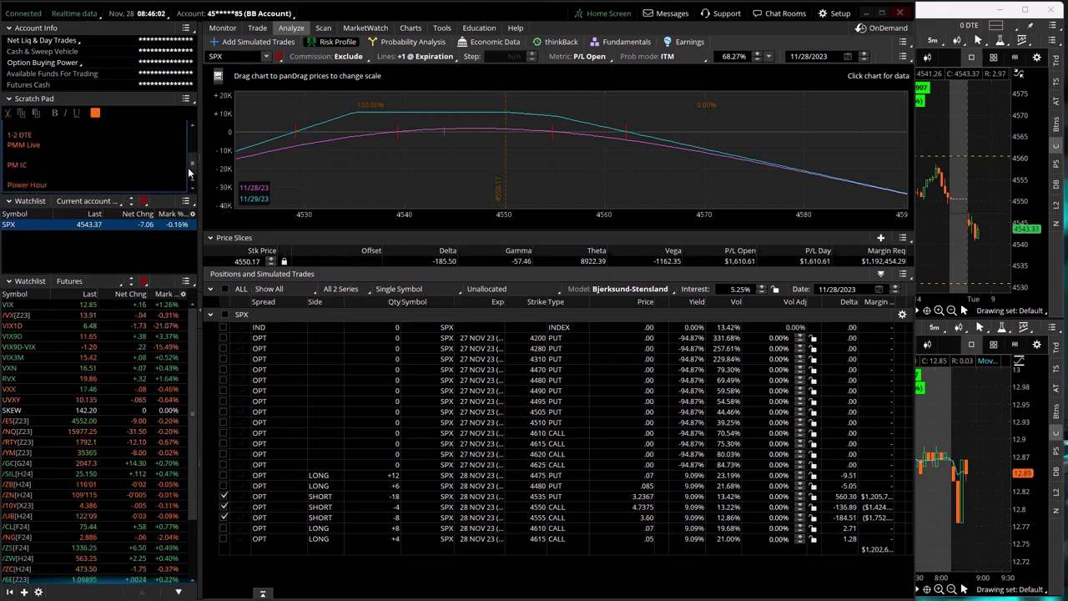
pyautogui.scroll(6, 190, 173)
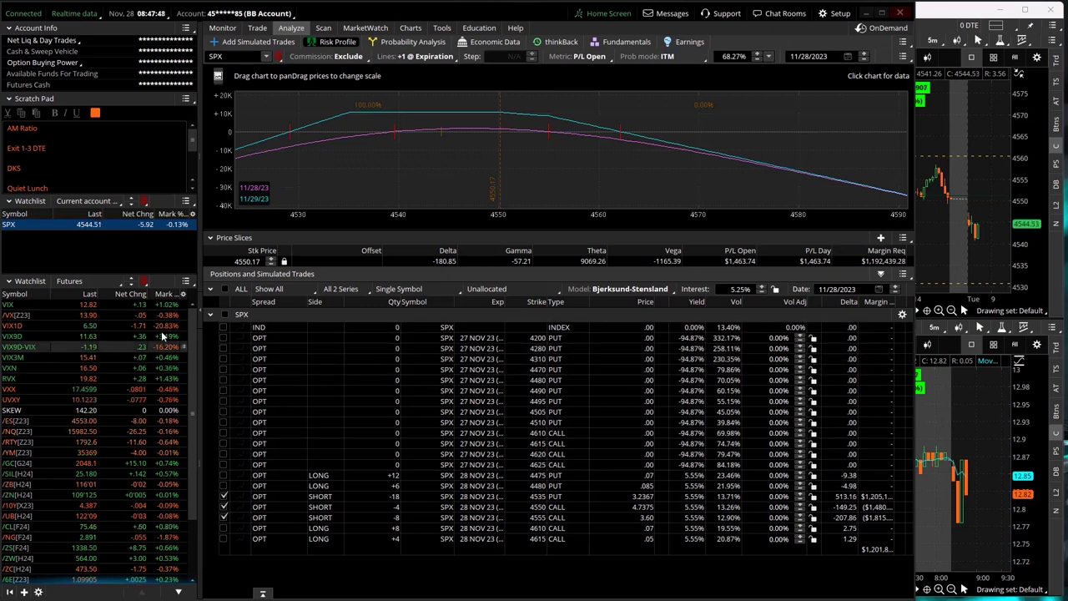
# Load VIX, view its daily chart with IV rank studies, then switch to Option Omega.
pyautogui.click(164, 306)
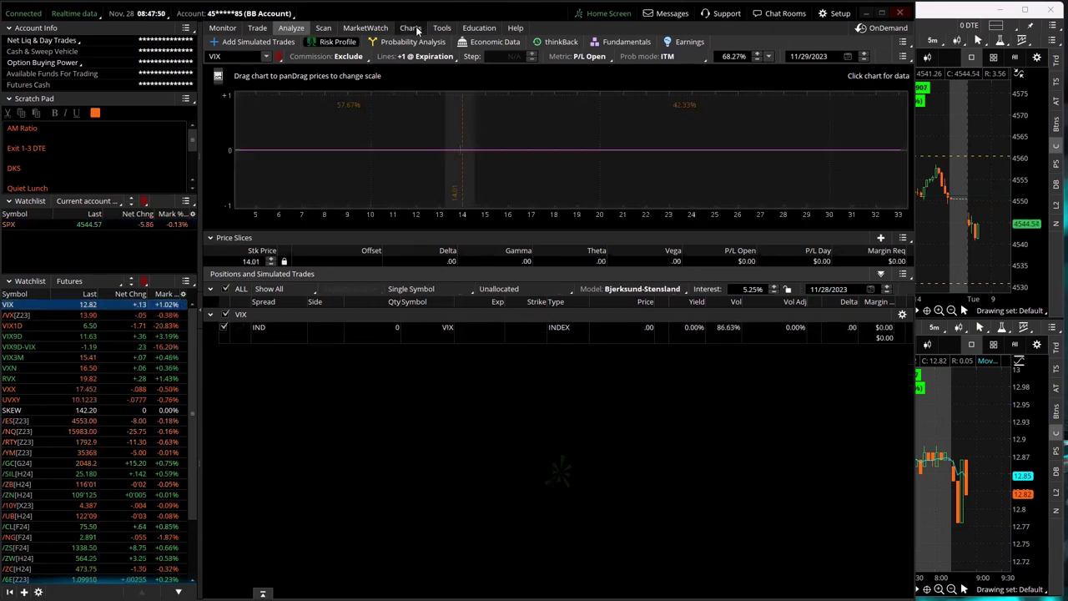
pyautogui.click(413, 28)
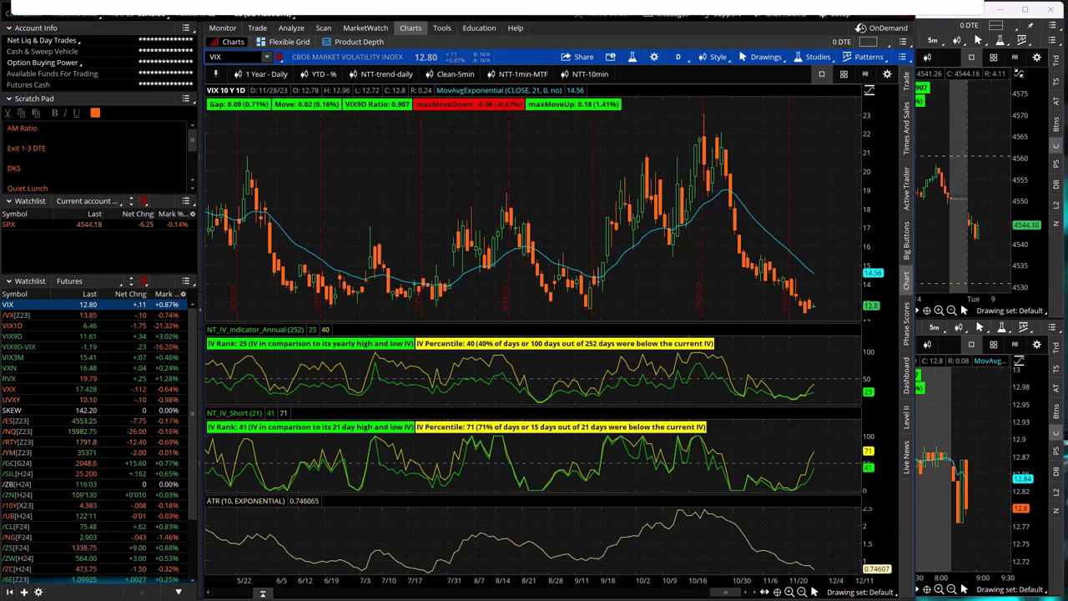
pyautogui.hotkey('alt', 'Tab')
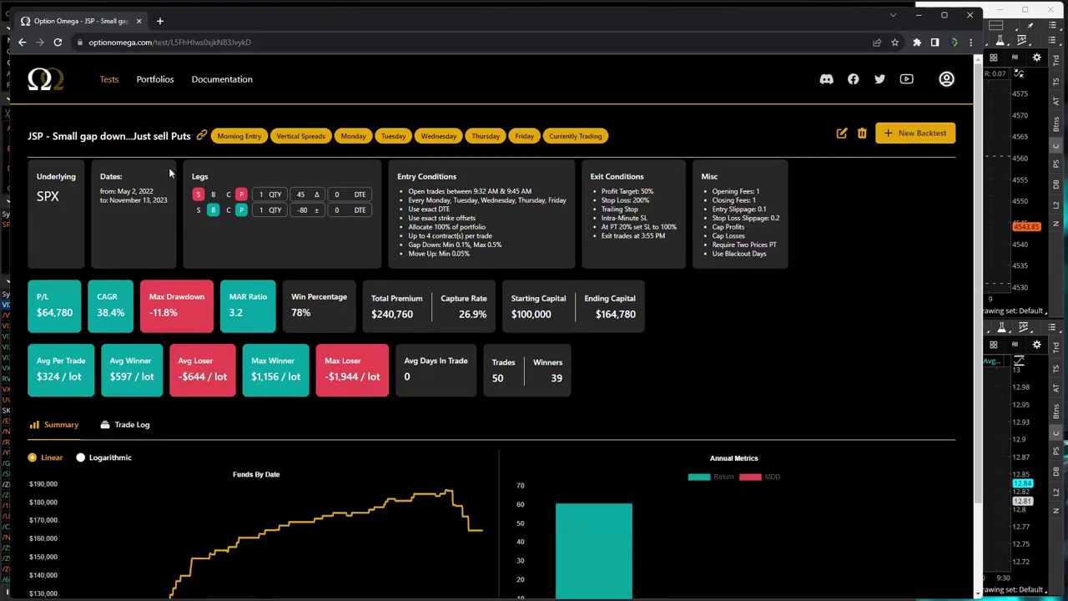
# Start a new backtest with End Date 11/27/2023 and run it.
pyautogui.click(912, 131)
pyautogui.click(950, 194)
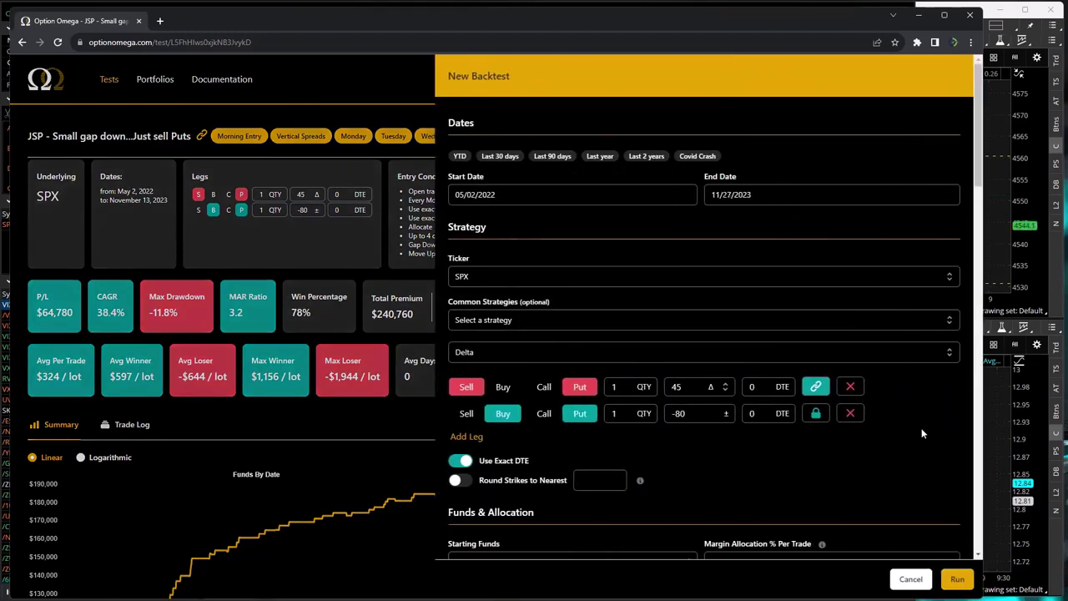
pyautogui.click(952, 578)
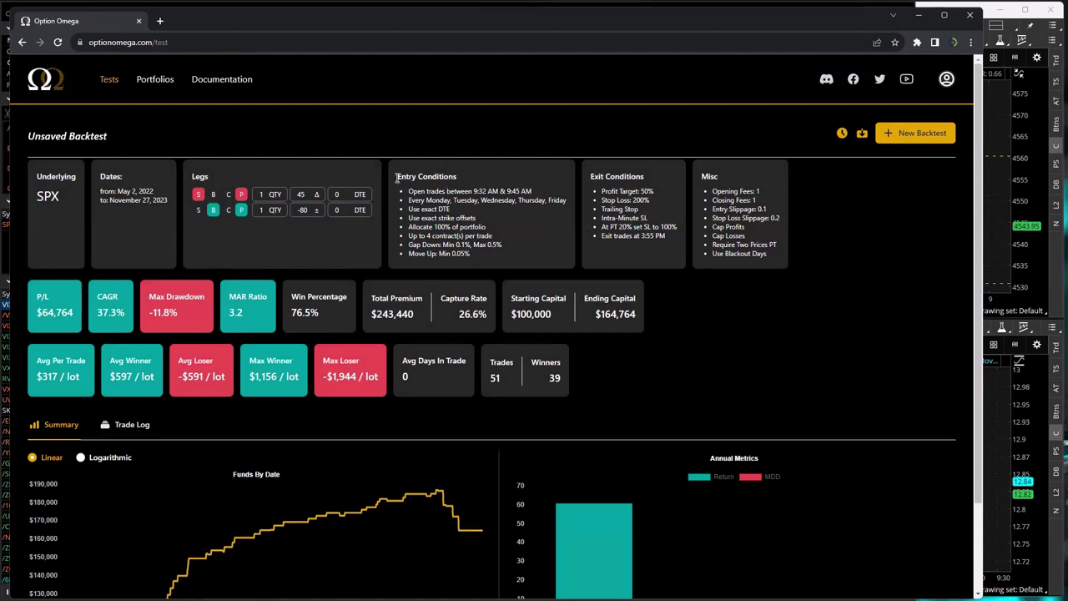
pyautogui.moveTo(397, 177); pyautogui.dragTo(458, 179)
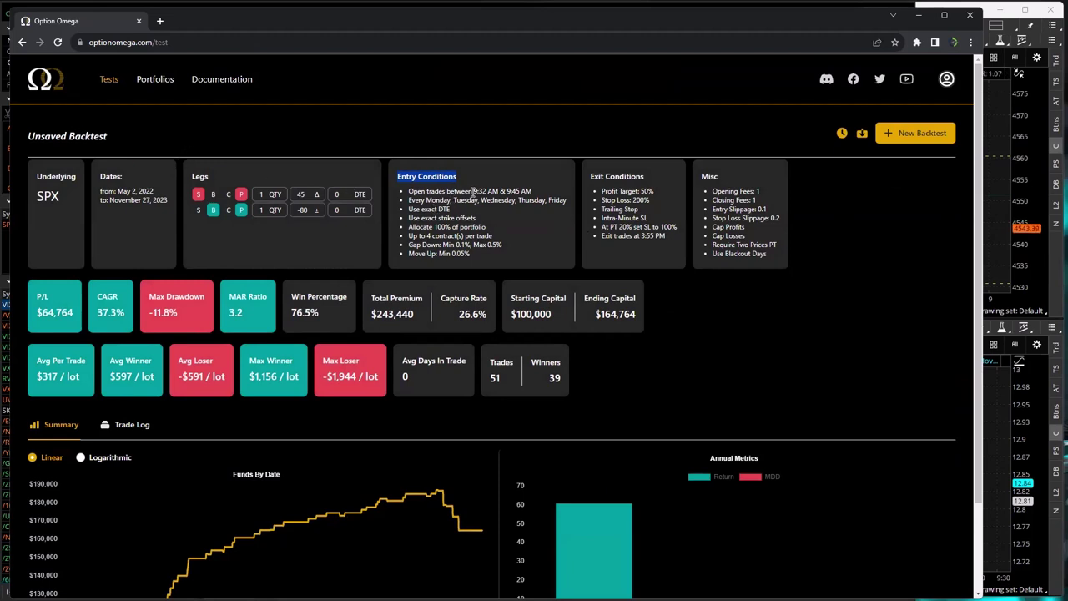
pyautogui.moveTo(473, 191); pyautogui.dragTo(534, 196)
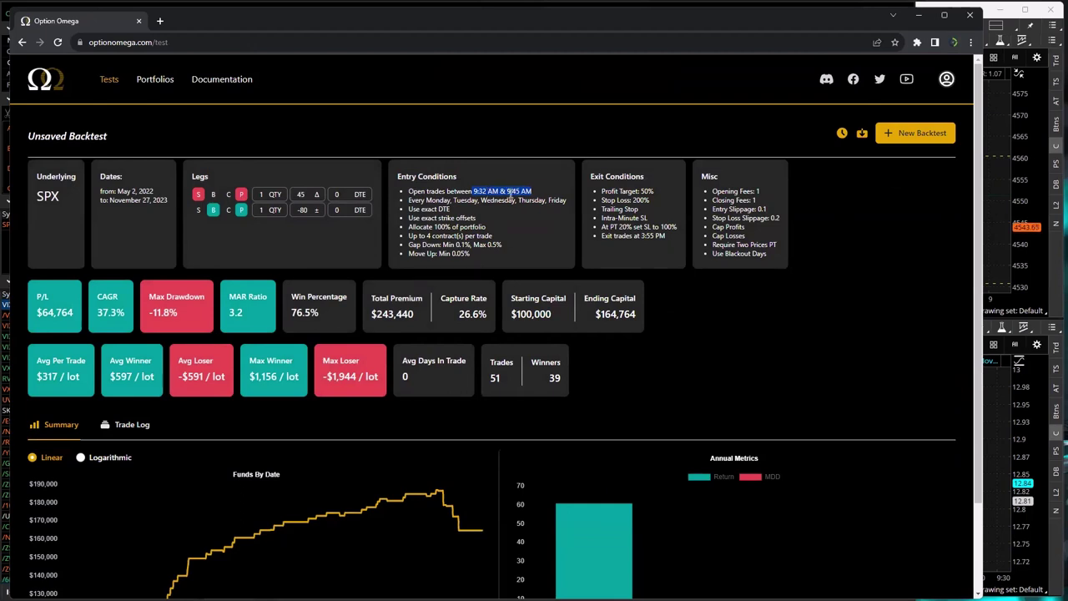
pyautogui.moveTo(425, 201); pyautogui.dragTo(565, 200)
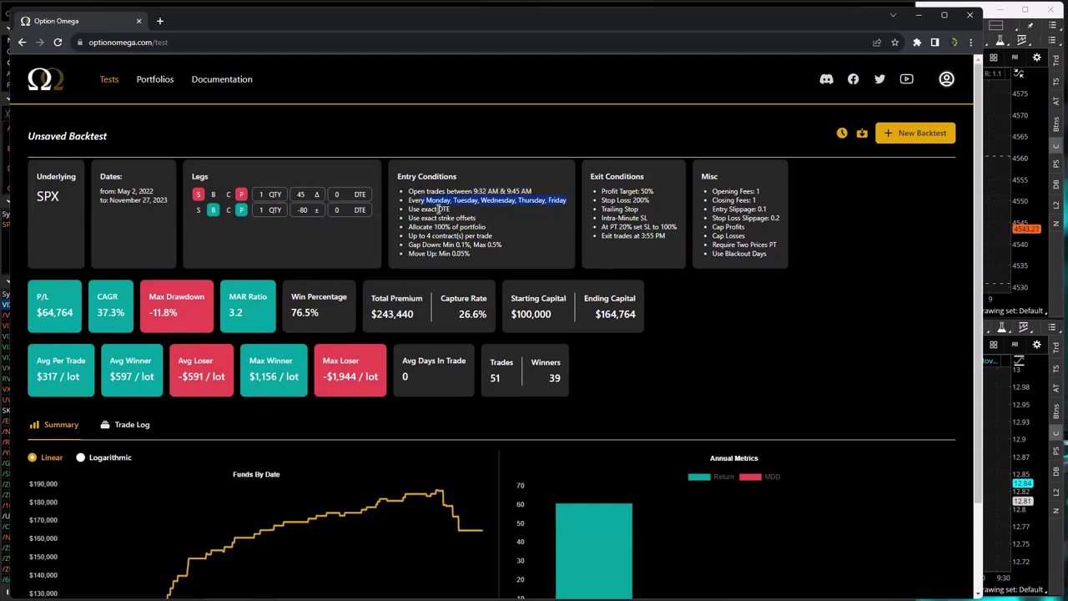
pyautogui.moveTo(410, 209); pyautogui.dragTo(467, 210)
pyautogui.moveTo(427, 235); pyautogui.dragTo(493, 236)
pyautogui.moveTo(434, 227); pyautogui.dragTo(485, 227)
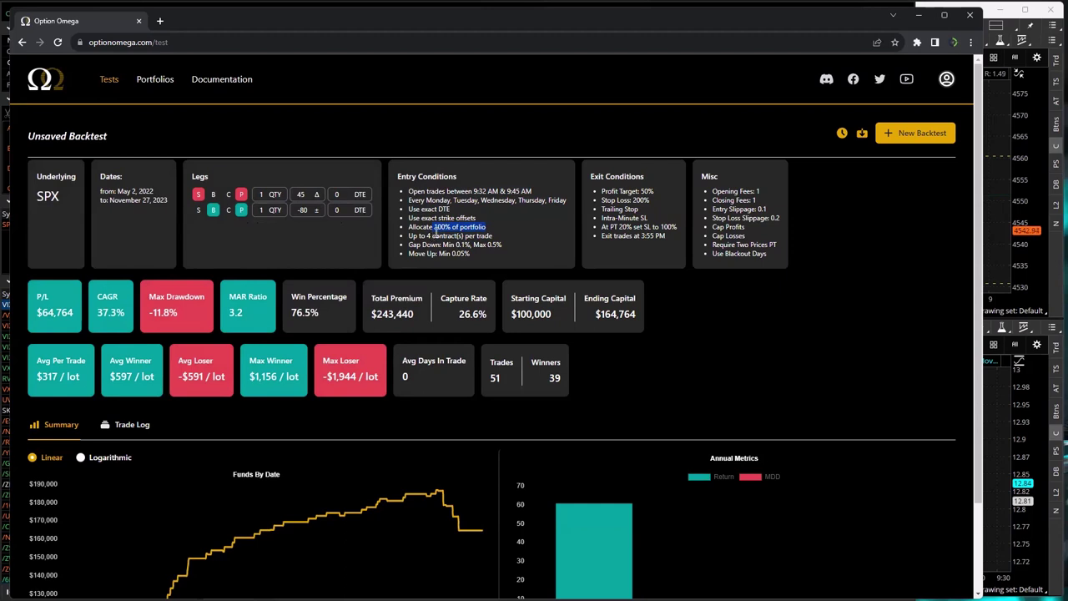
pyautogui.moveTo(408, 236); pyautogui.dragTo(535, 232)
pyautogui.click(526, 252)
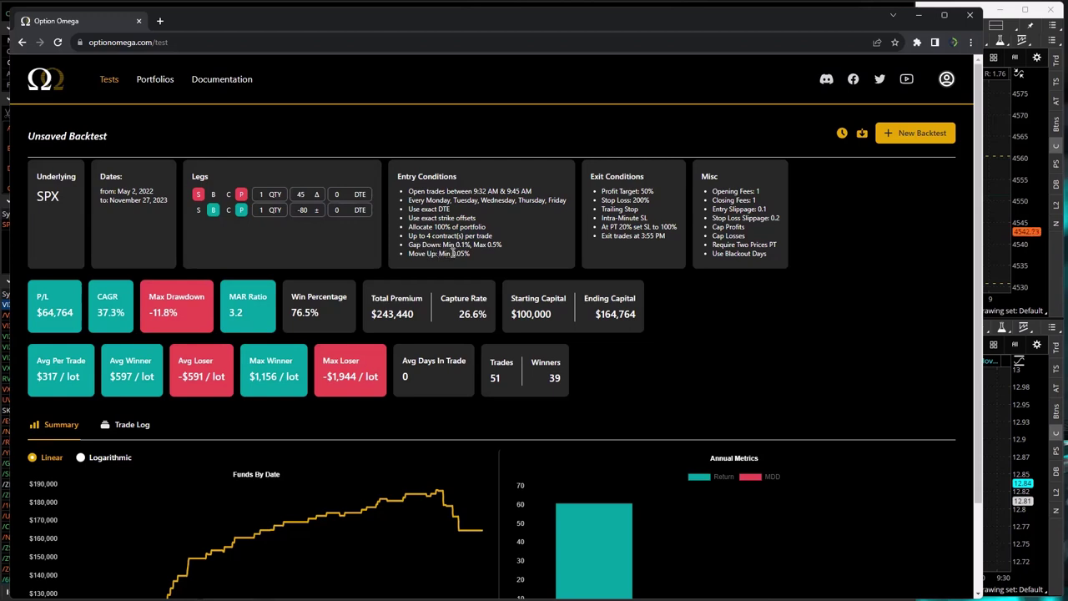
pyautogui.moveTo(455, 245); pyautogui.dragTo(503, 246)
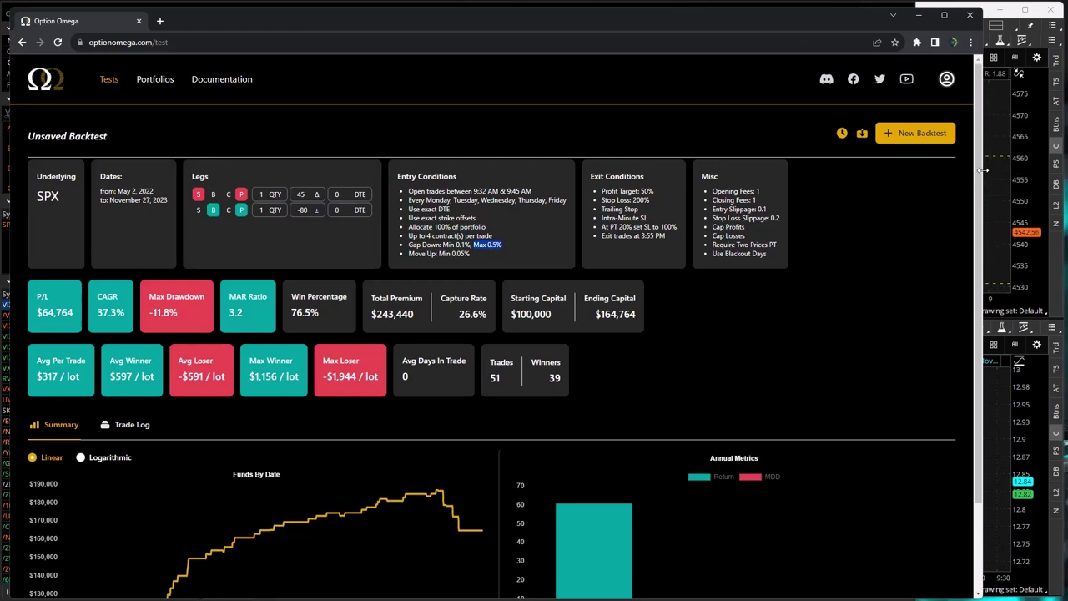
pyautogui.moveTo(983, 170); pyautogui.dragTo(945, 175)
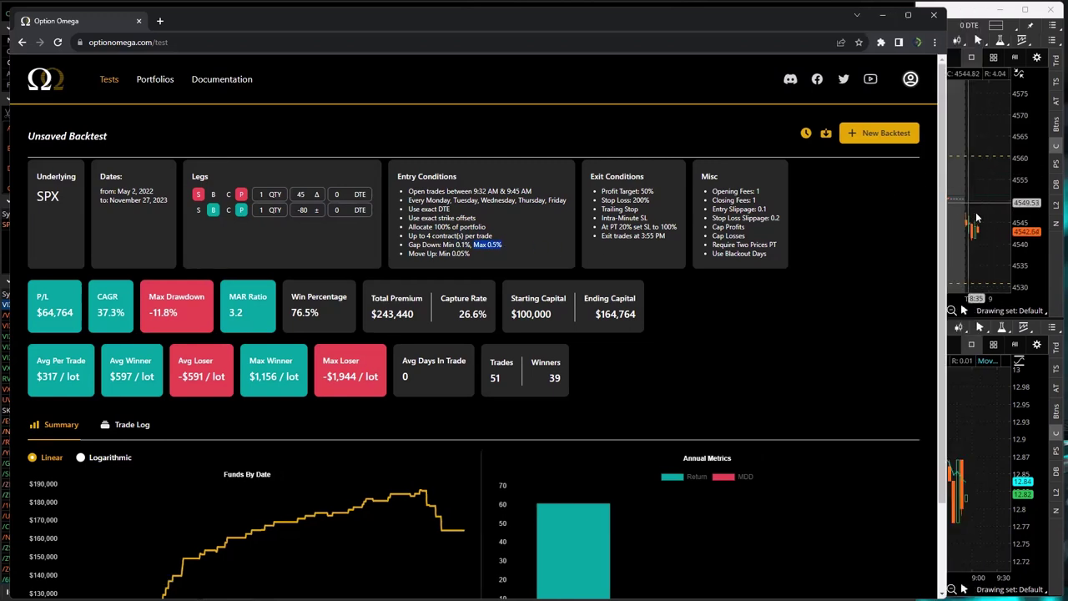
pyautogui.click(956, 15)
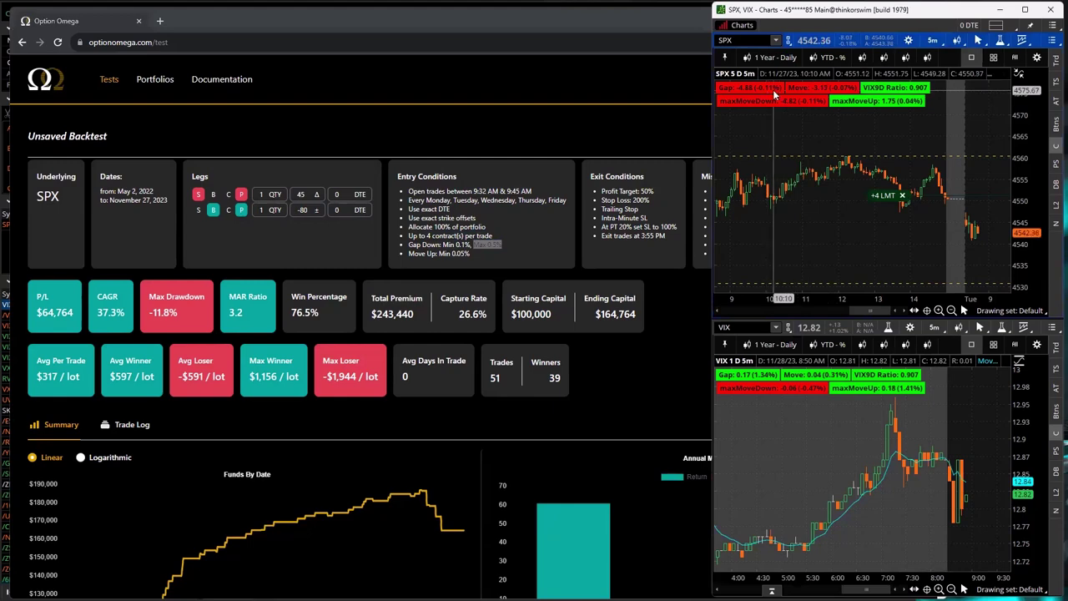
pyautogui.click(463, 244)
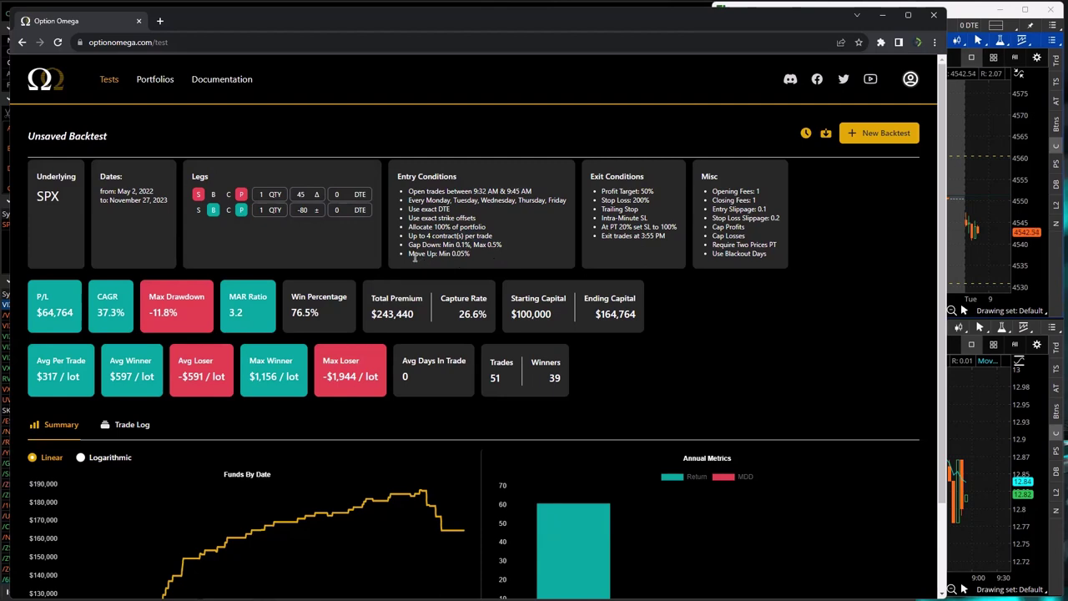
pyautogui.moveTo(408, 254); pyautogui.dragTo(470, 257)
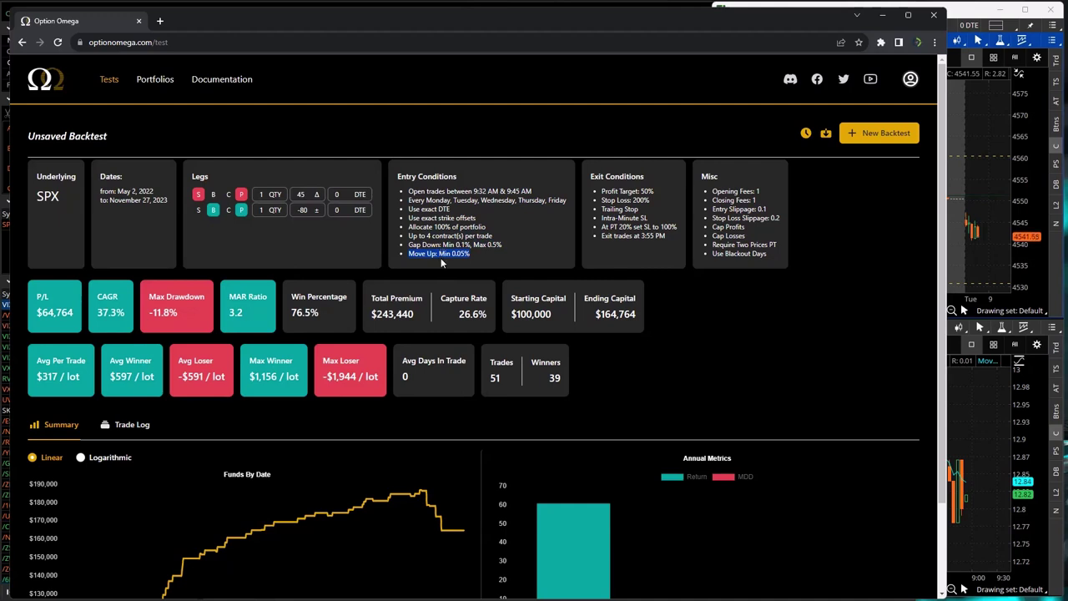
pyautogui.click(441, 255)
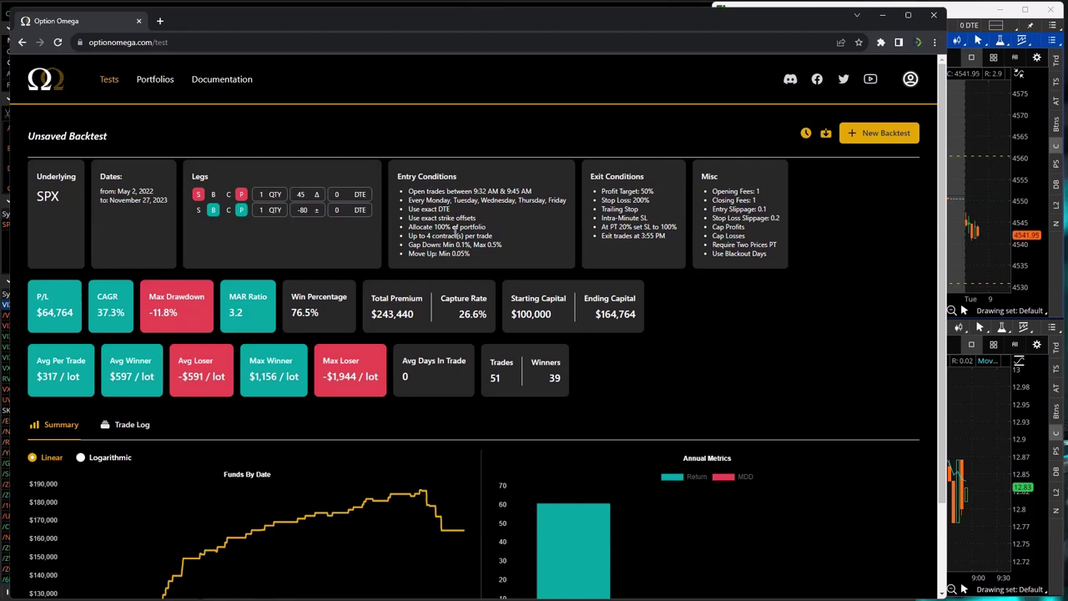
pyautogui.moveTo(650, 201); pyautogui.dragTo(628, 191)
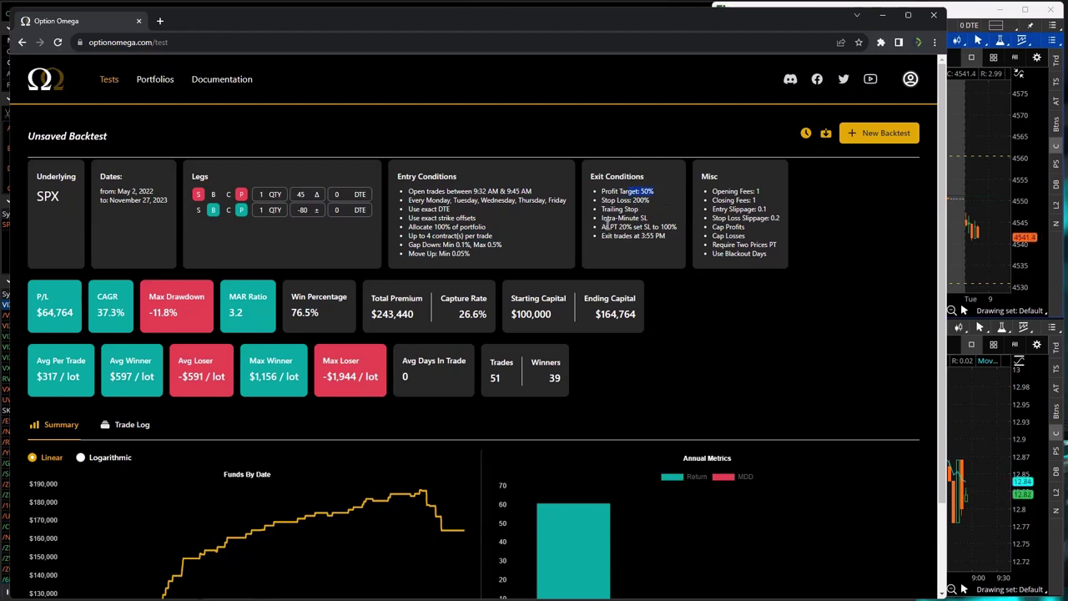
pyautogui.moveTo(601, 227); pyautogui.dragTo(635, 223)
pyautogui.click(636, 224)
pyautogui.click(662, 313)
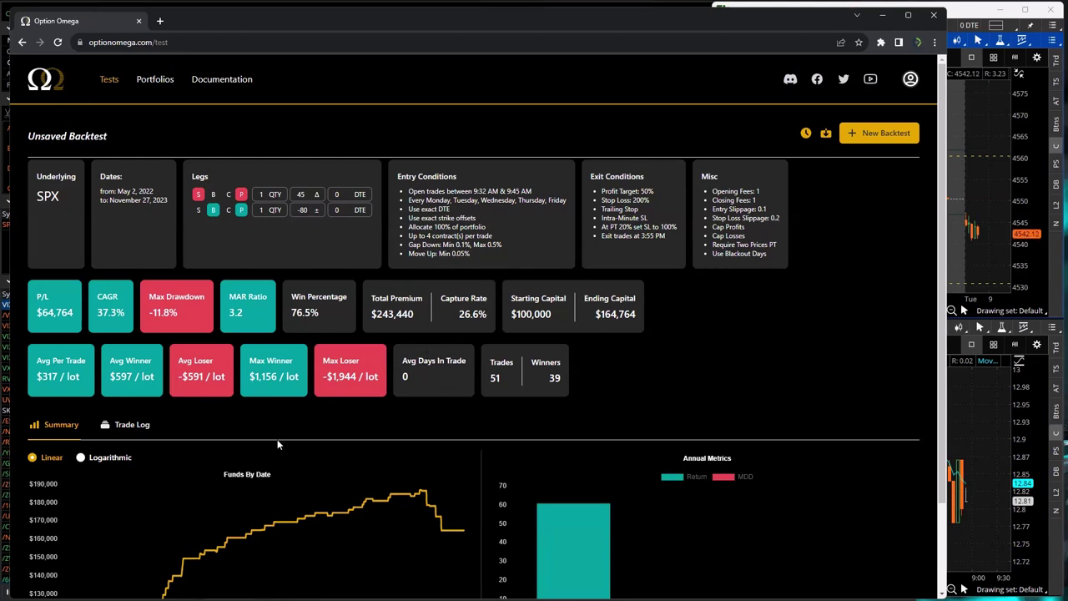
# Save the SPX backtest over the existing small-gap-down put-selling backtest using Replace Existing.
pyautogui.scroll(-2, 295, 419)
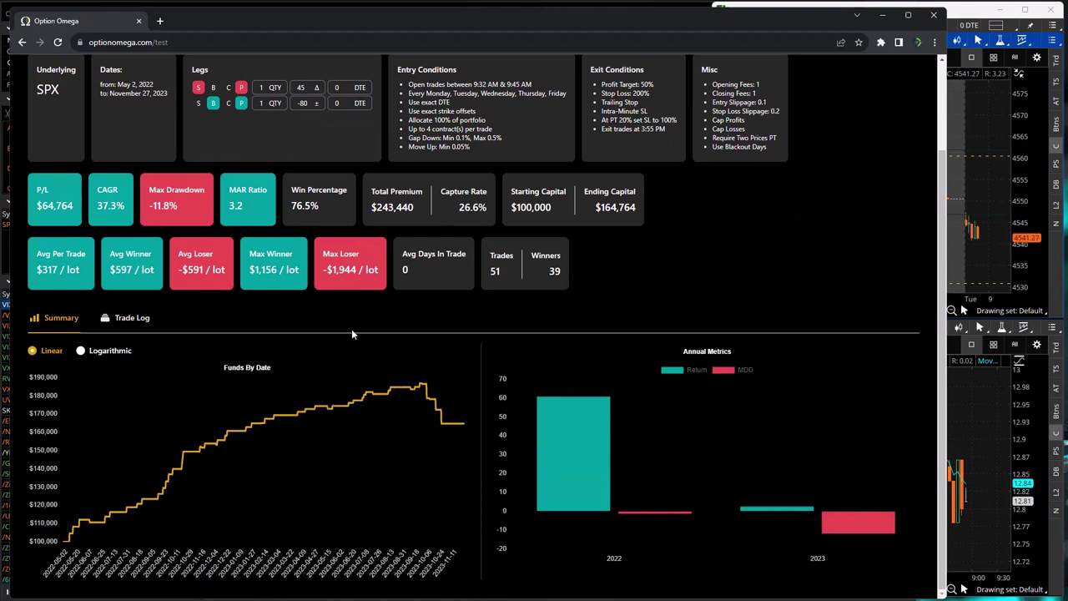
pyautogui.scroll(2, 348, 332)
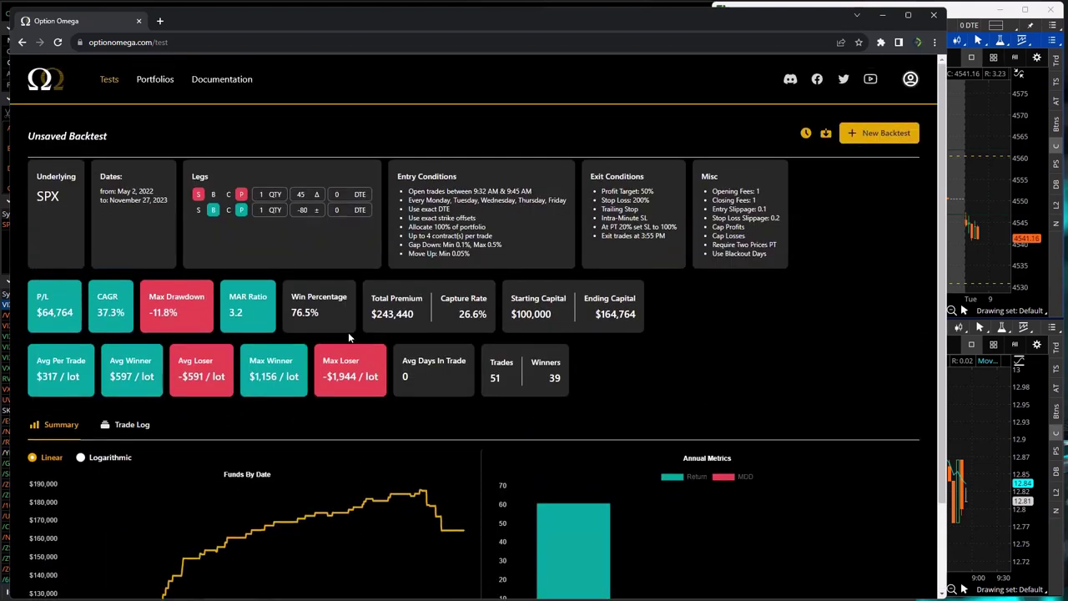
pyautogui.click(826, 134)
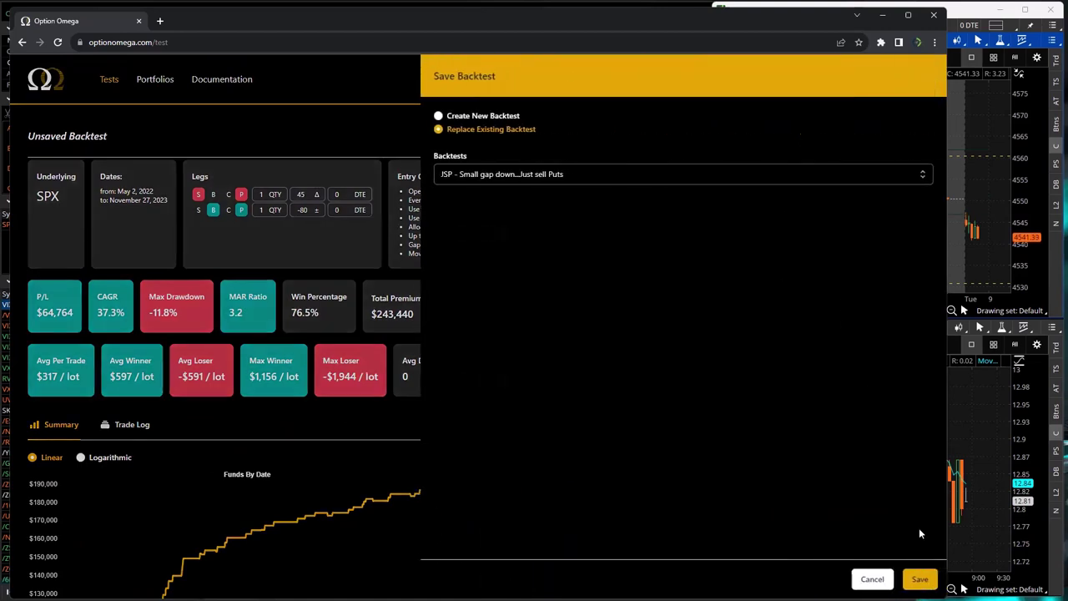
pyautogui.click(921, 582)
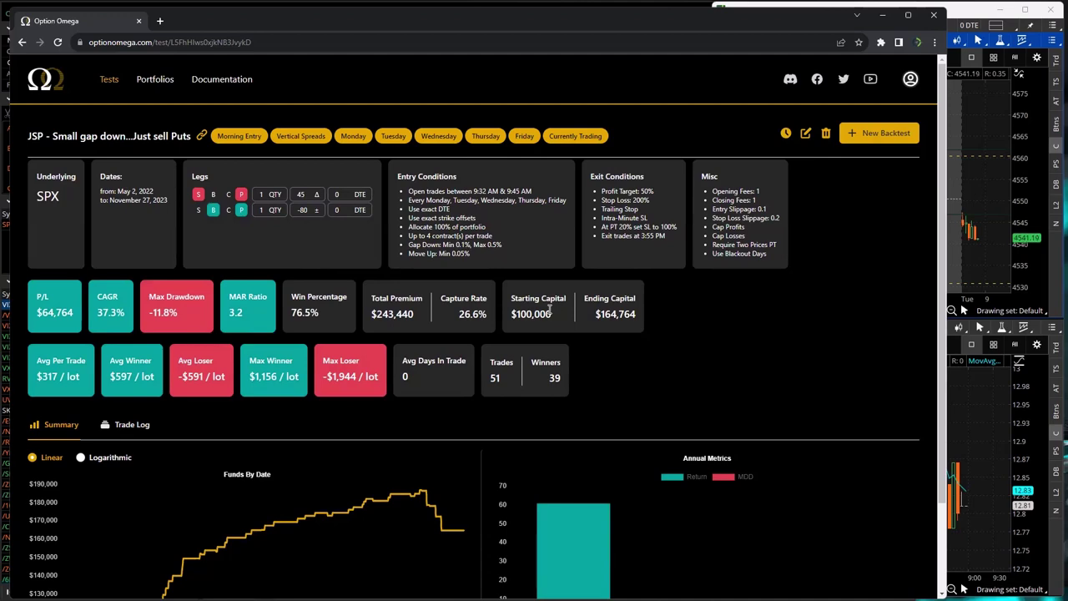
# Switch to the thinkorswim main window showing the VIX daily chart.
pyautogui.click(964, 16)
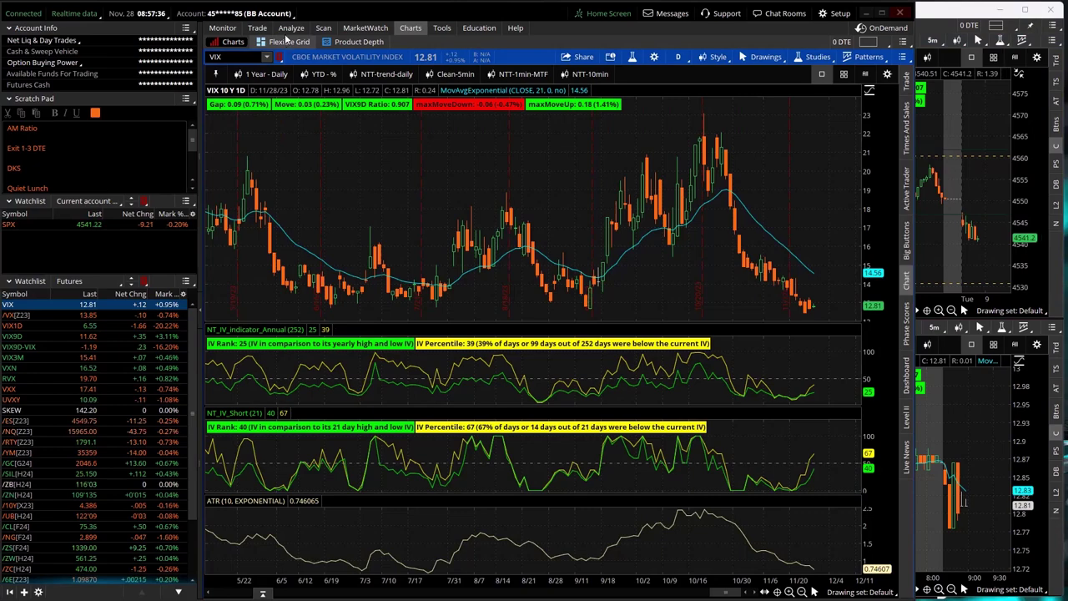
# Chart SPX from the Current account watchlist and show its Risk Profile and positions under Analyze.
pyautogui.click(121, 226)
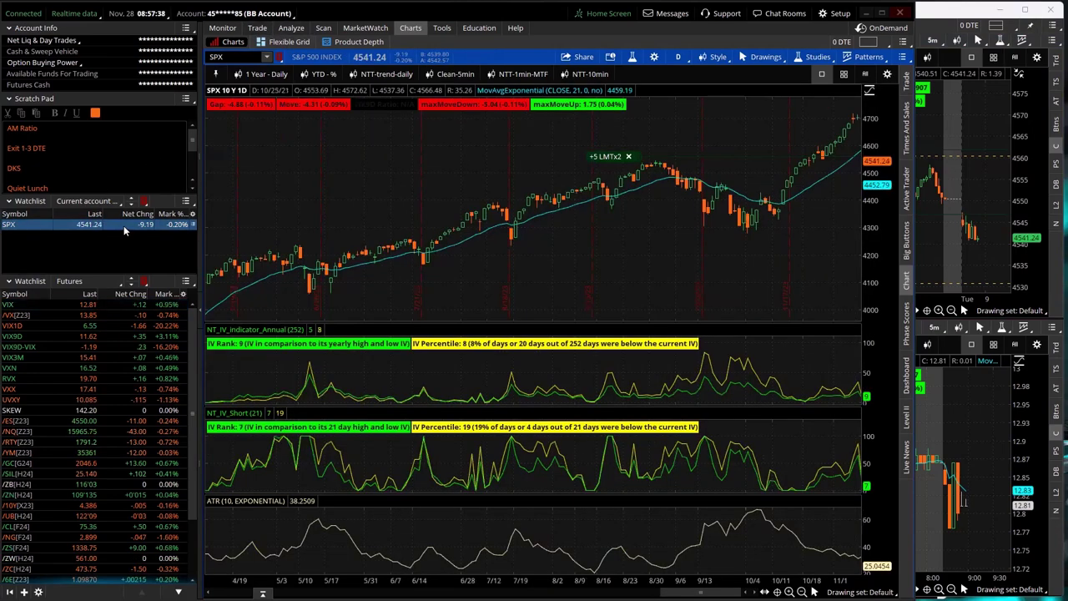
pyautogui.click(290, 30)
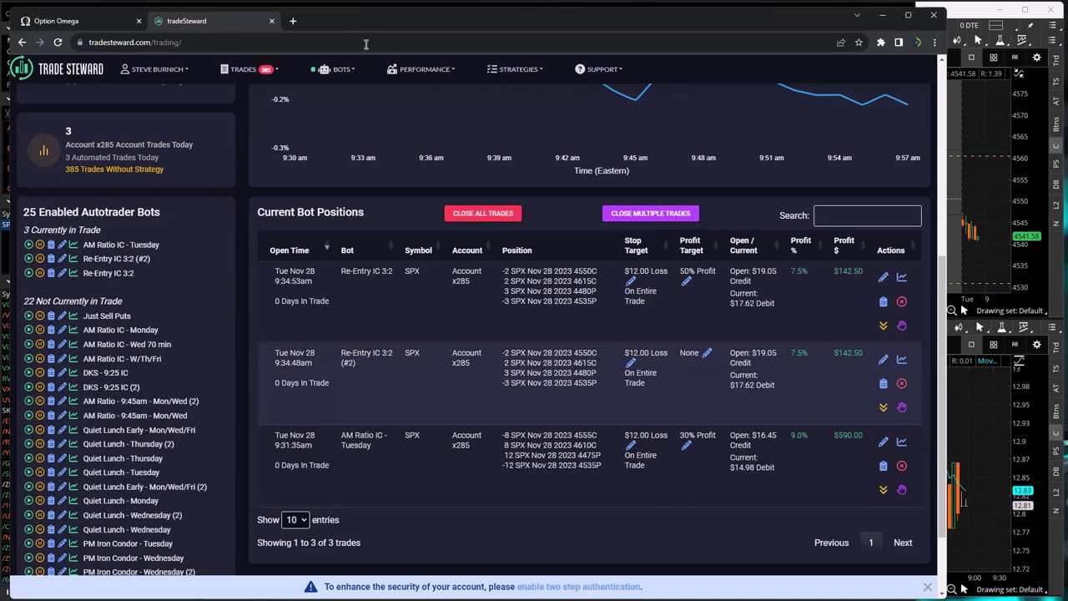
# Watch AM Ratio IC - Tuesday close for $800 in Trade Steward, then return to thinkorswim.
pyautogui.moveTo(351, 25); pyautogui.dragTo(367, 34)
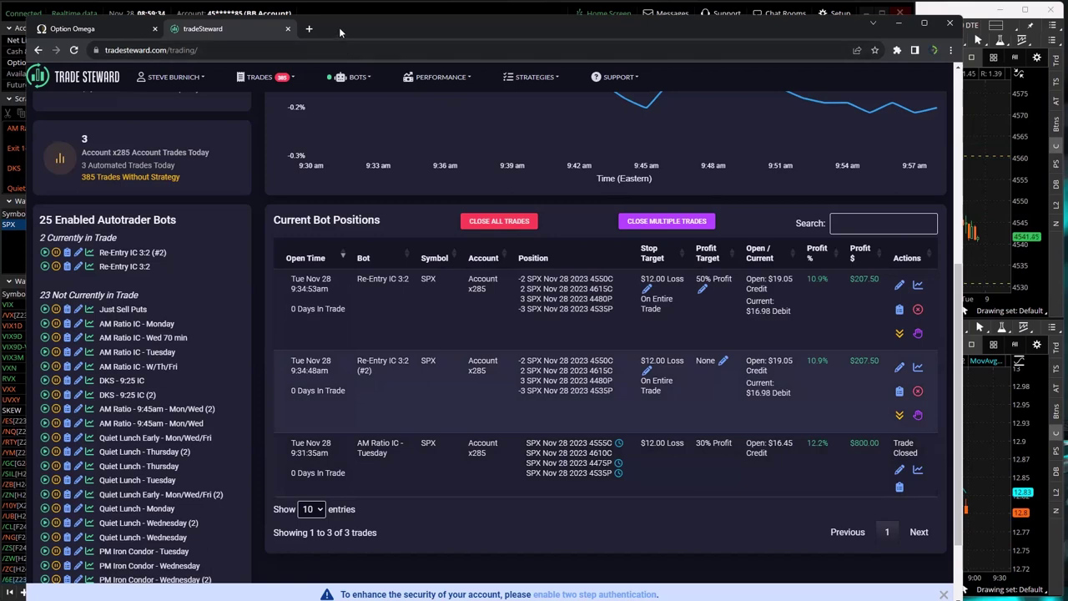
pyautogui.moveTo(339, 27); pyautogui.dragTo(339, 19)
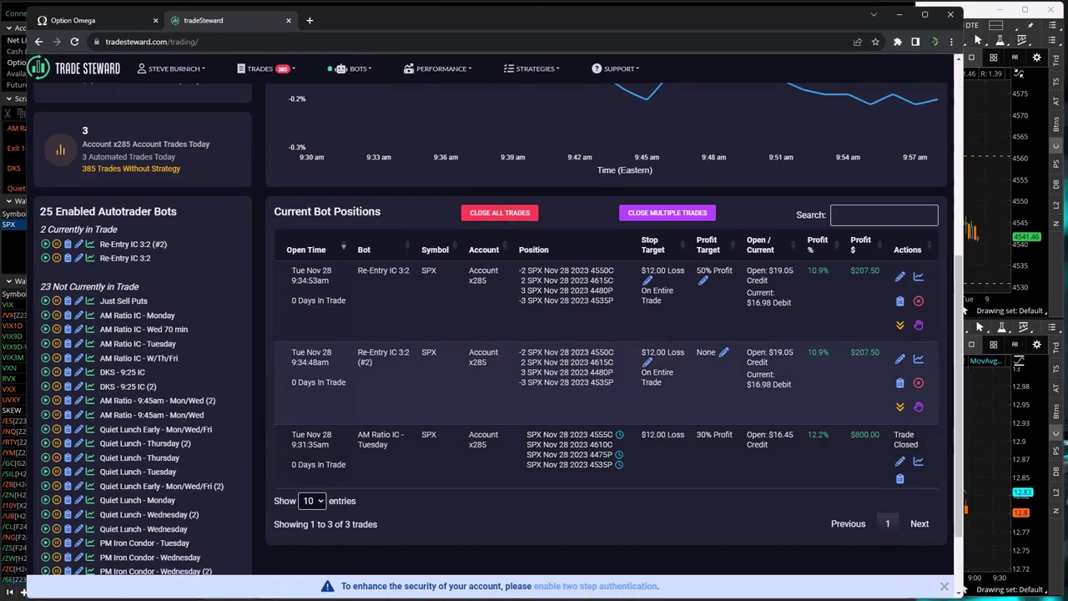
pyautogui.hotkey('alt', 'Tab')
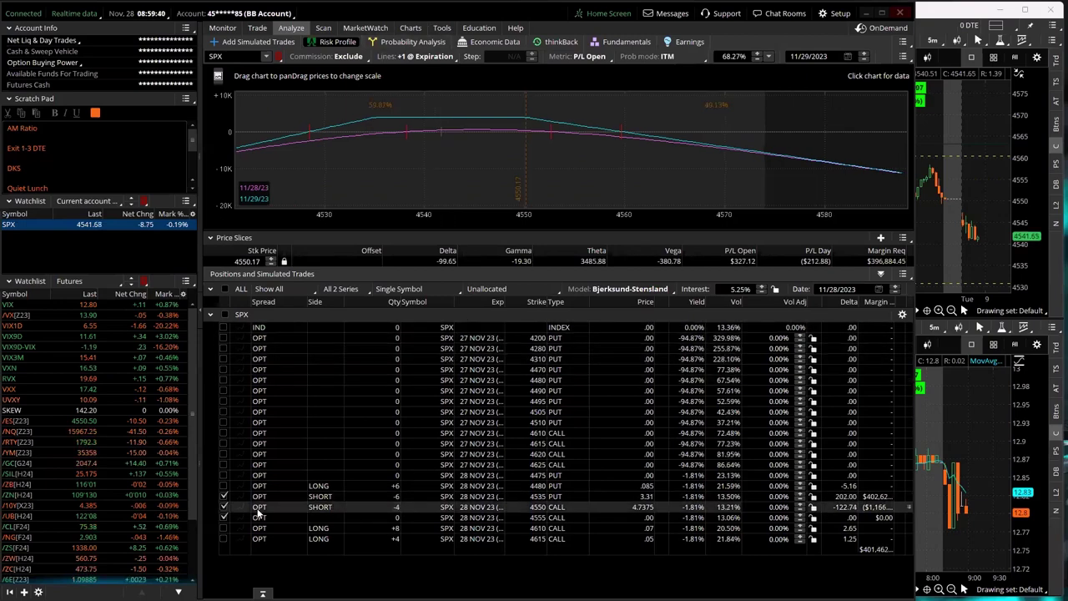
# Uncheck the SPX 4555 CALL row so the Risk Profile covers only the remaining positions.
pyautogui.click(224, 518)
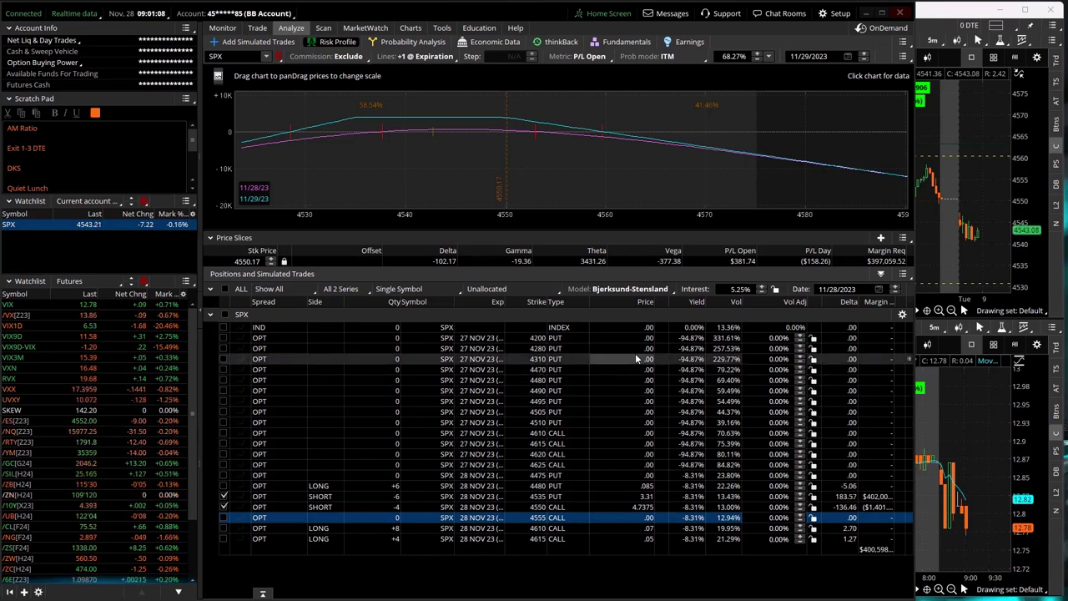
# Delete the AM Ratio and Exit 1-3 DTE lines and the blank line from the Scratch Pad.
pyautogui.click(50, 136)
pyautogui.moveTo(50, 132); pyautogui.dragTo(6, 128)
pyautogui.keyDown('shift'); pyautogui.click(49, 149); pyautogui.keyUp('shift')
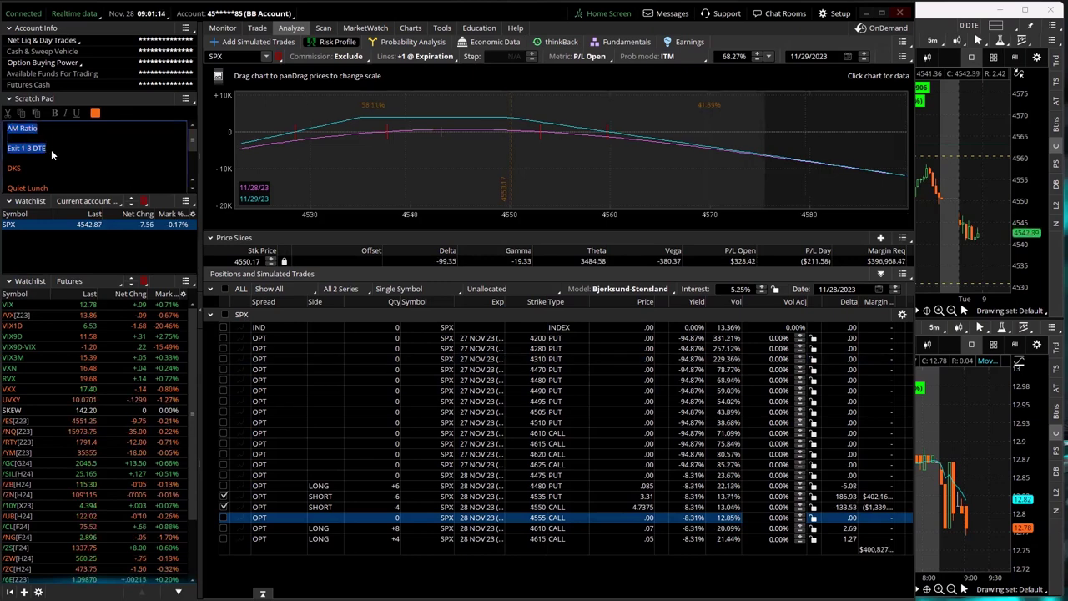
pyautogui.press('Delete')
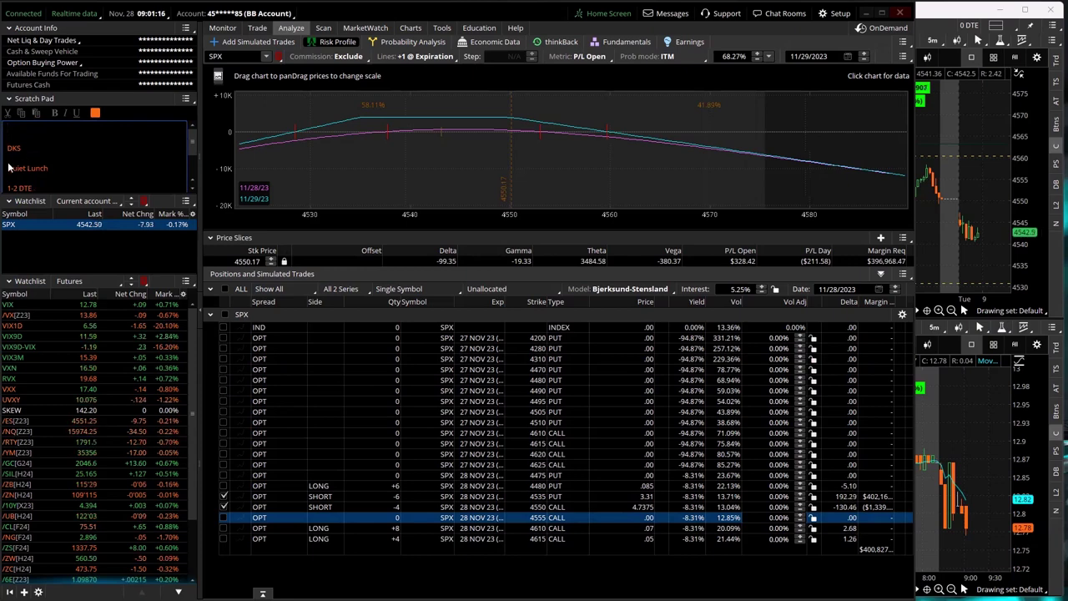
pyautogui.press('Delete')
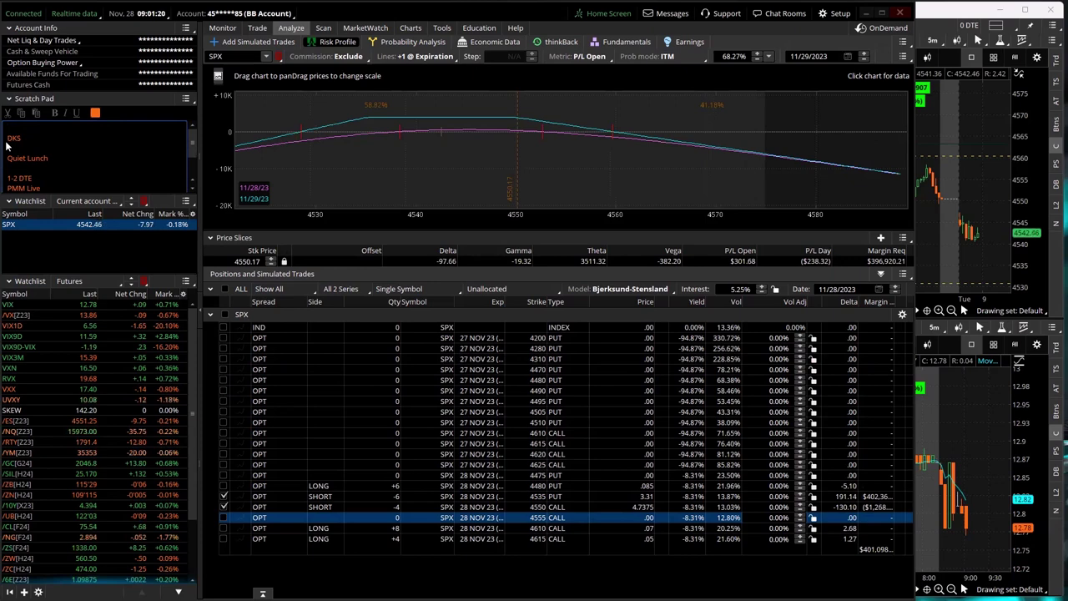